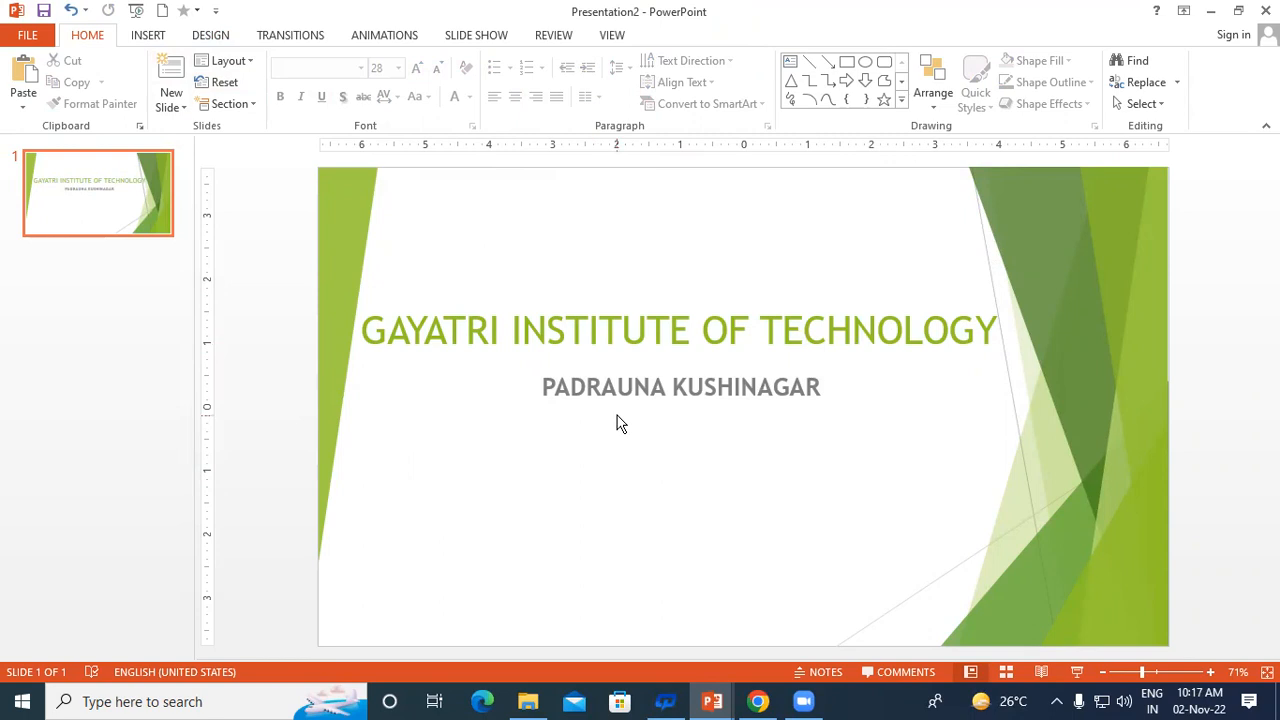
# Add a slide with the Blank layout after the title slide and delete it again
pyautogui.click(171, 106)
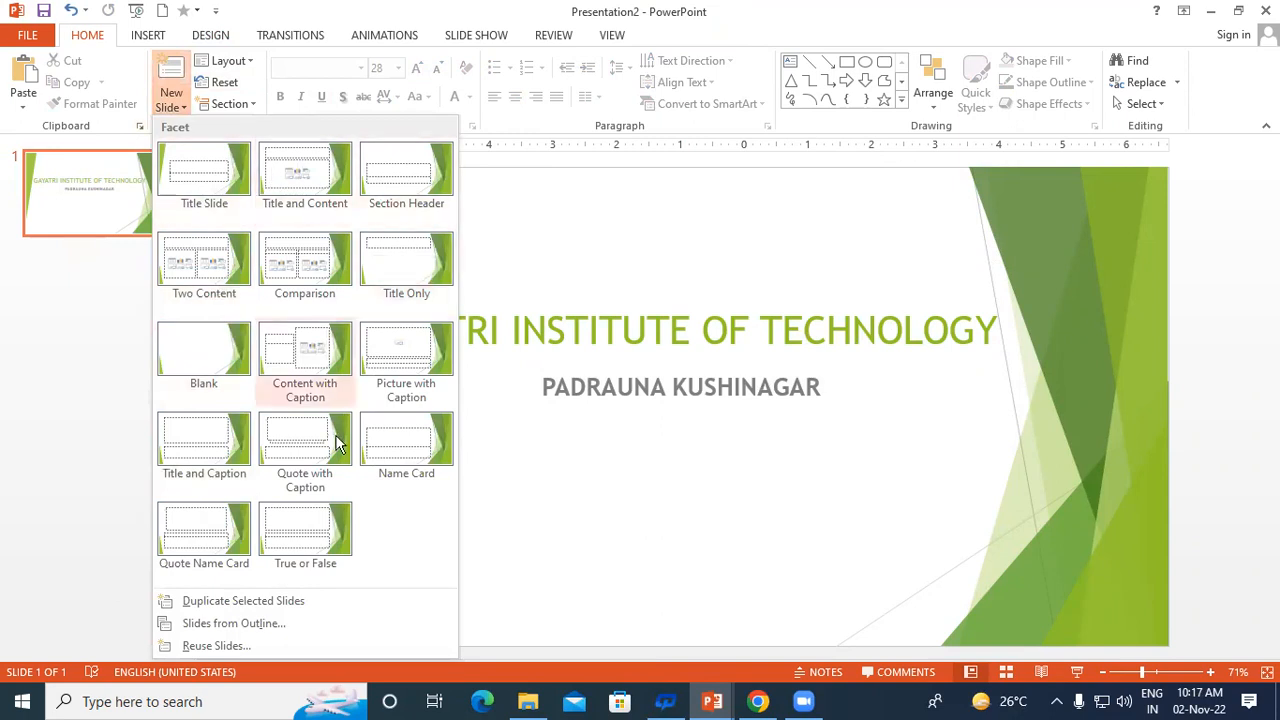
pyautogui.click(195, 337)
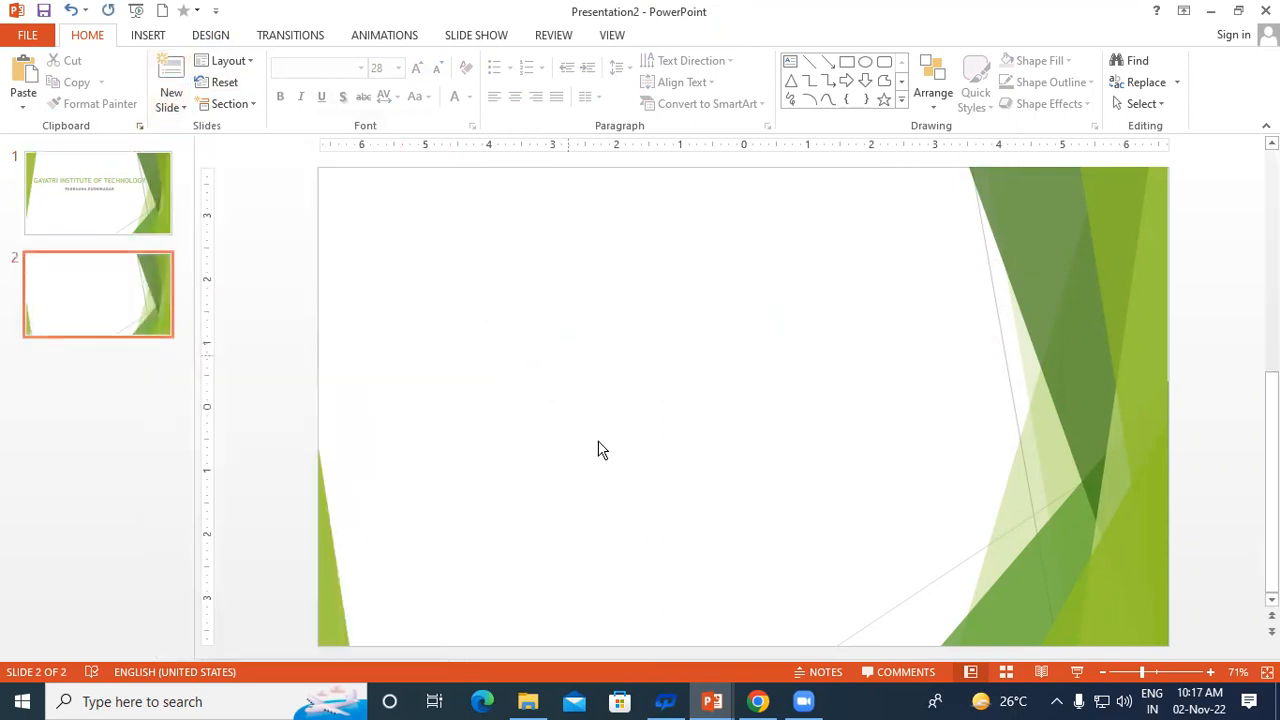
pyautogui.click(102, 338)
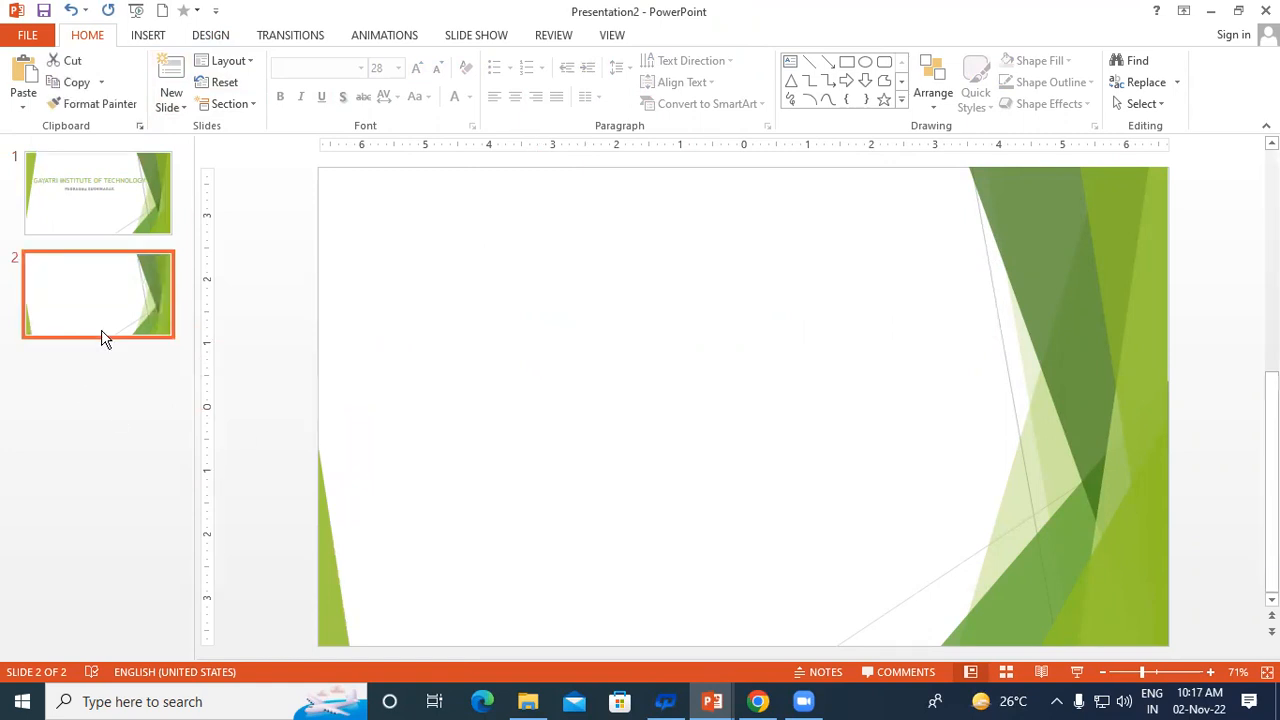
pyautogui.press('Delete')
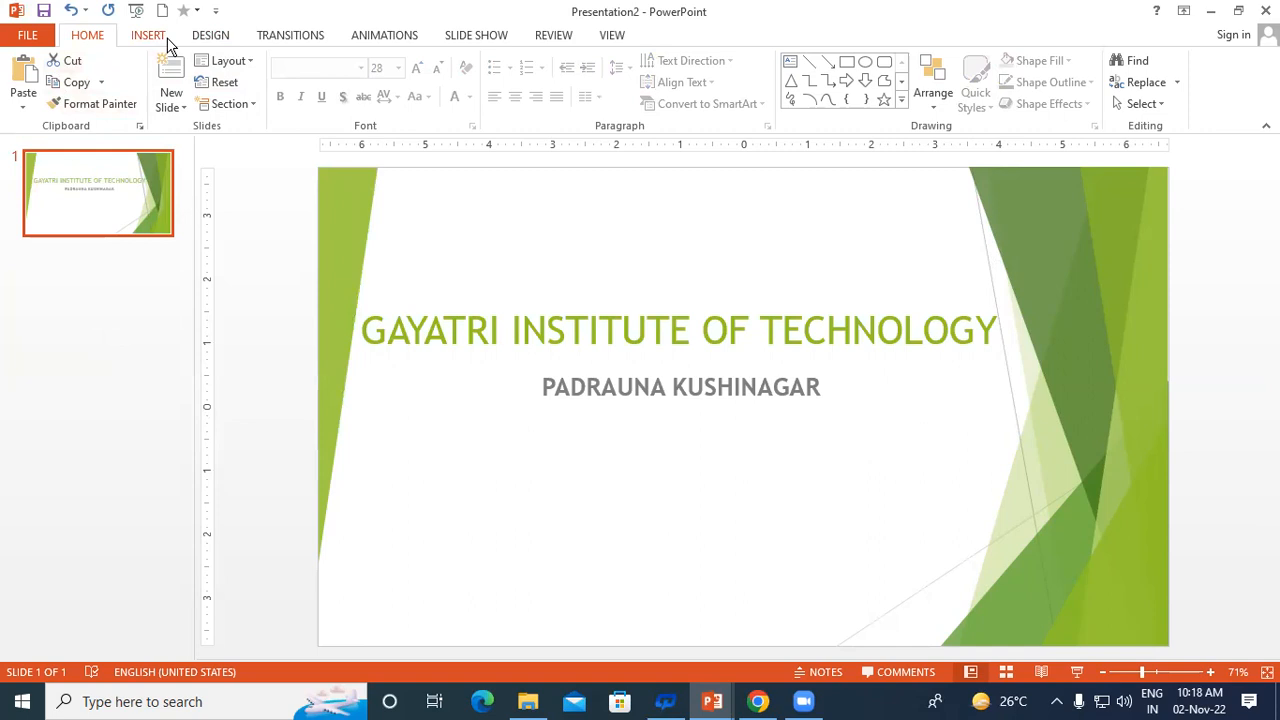
# Add a new slide with the default layout after the title slide and undo the addition
pyautogui.click(180, 104)
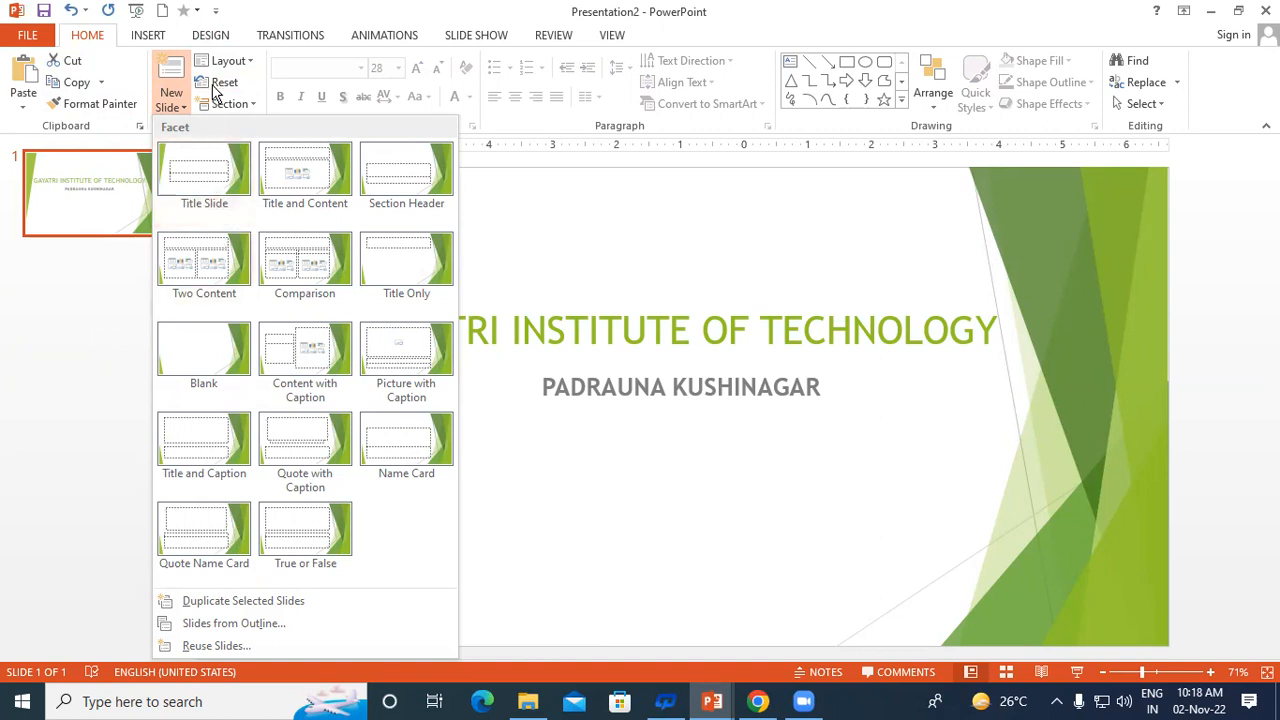
pyautogui.click(90, 220)
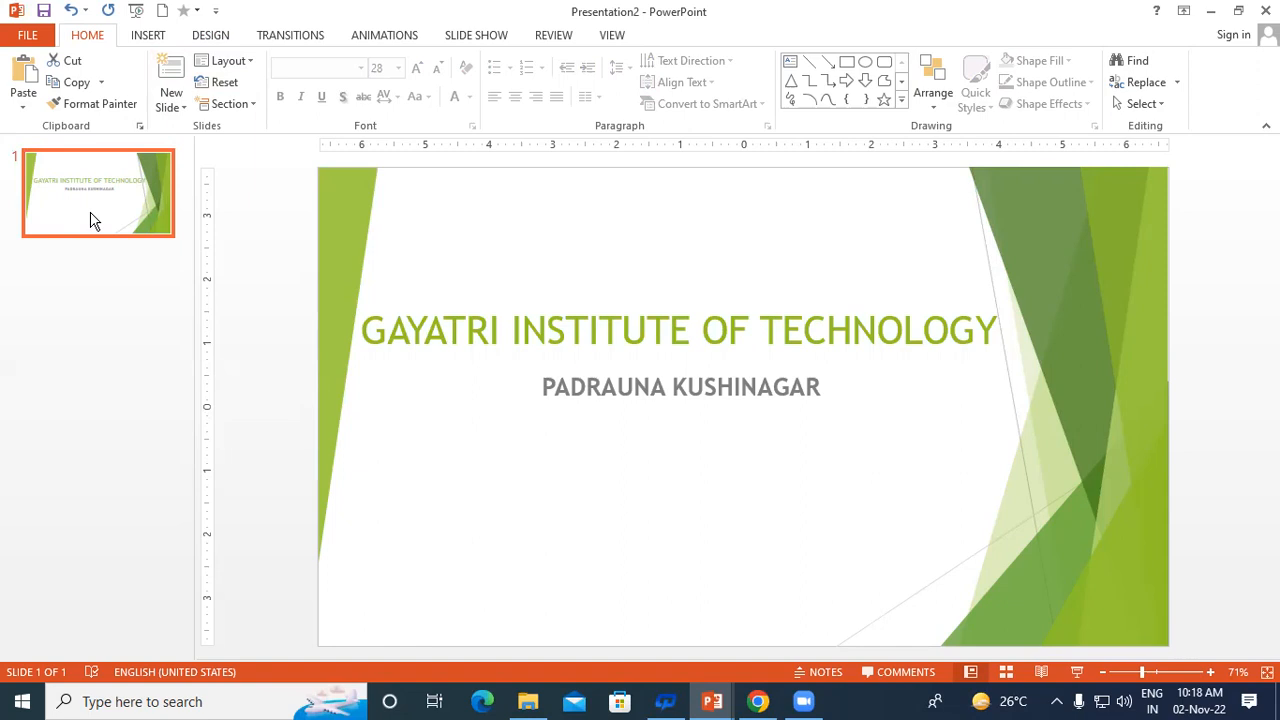
pyautogui.hotkey('ctrl', 'm')
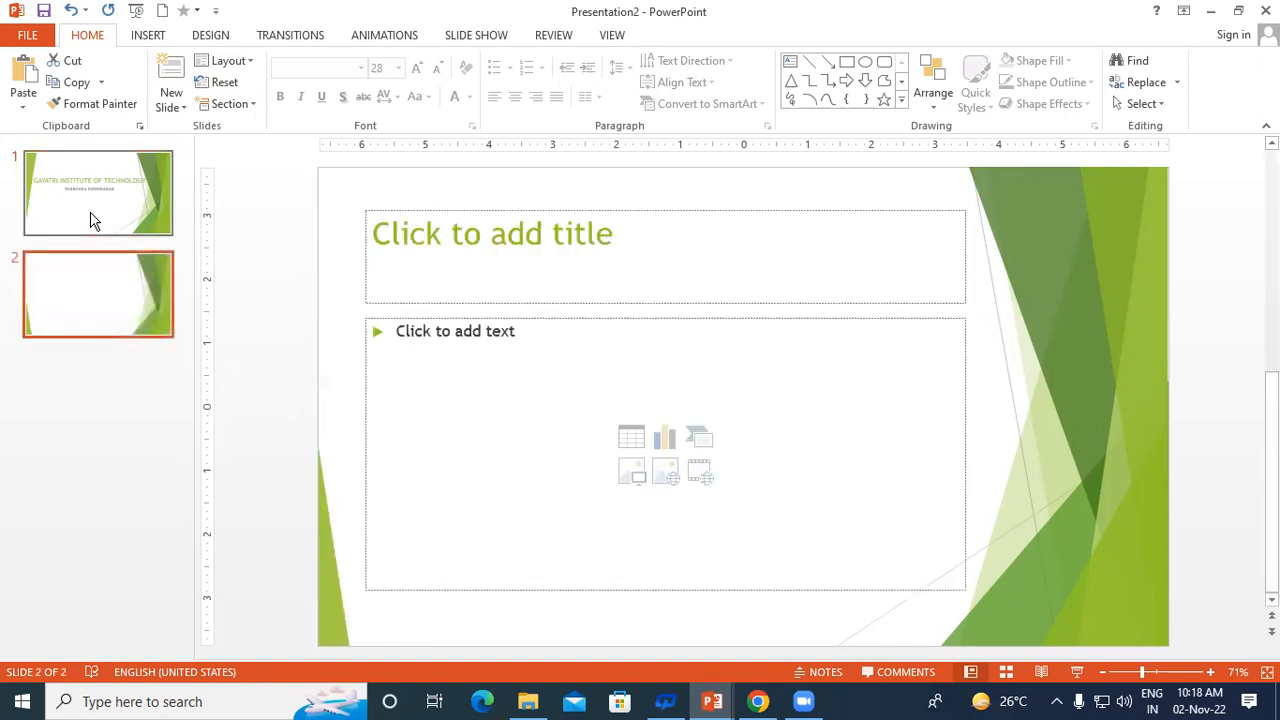
pyautogui.hotkey('ctrl', 'z')
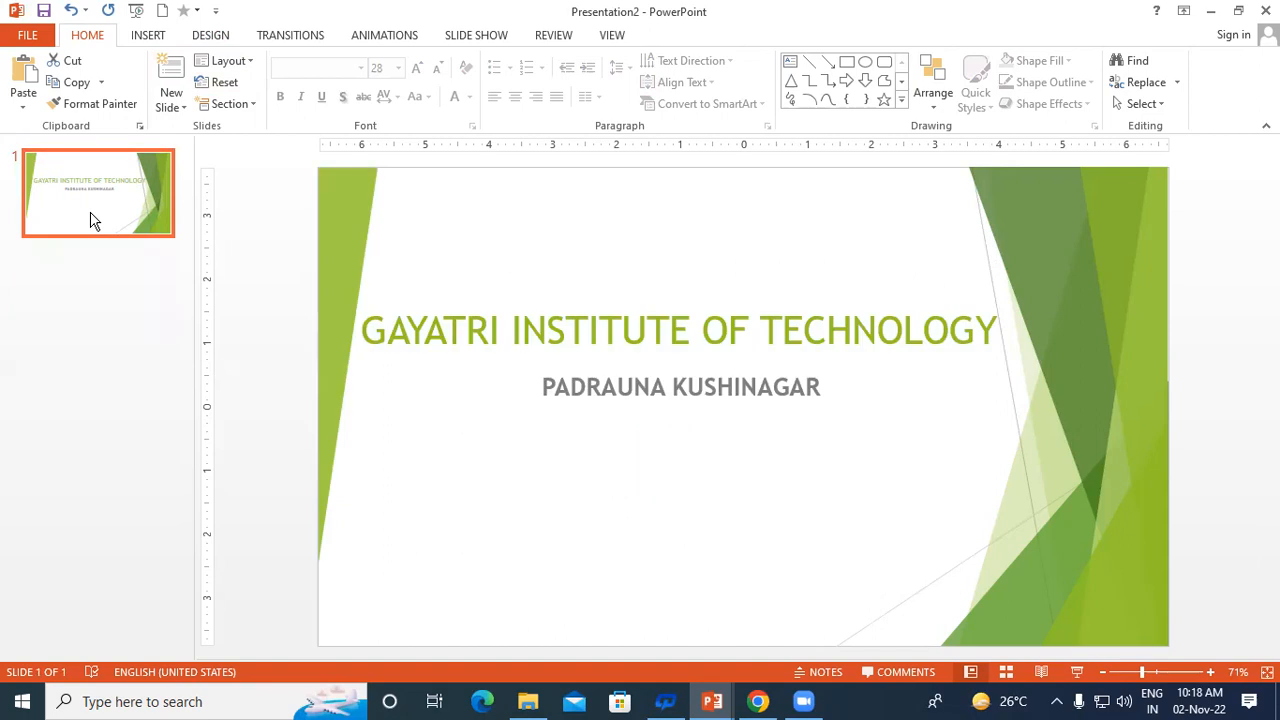
# Duplicate the title slide
pyautogui.click(170, 101)
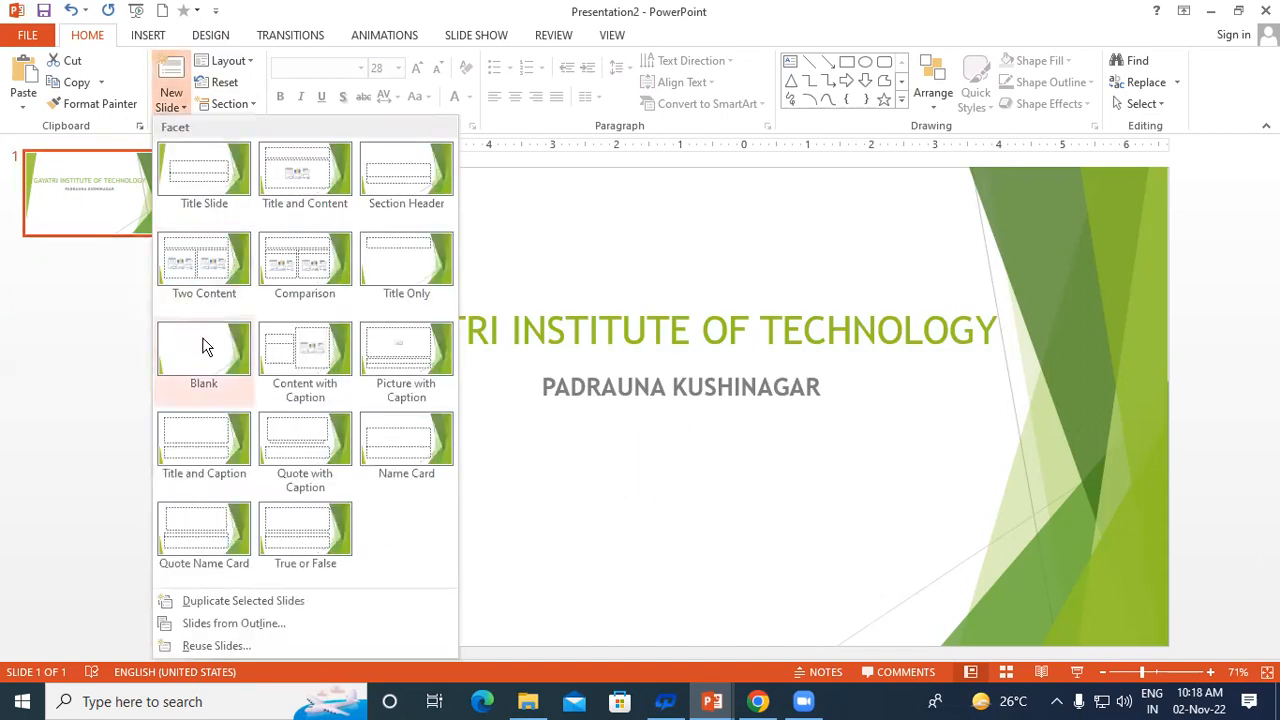
pyautogui.click(212, 600)
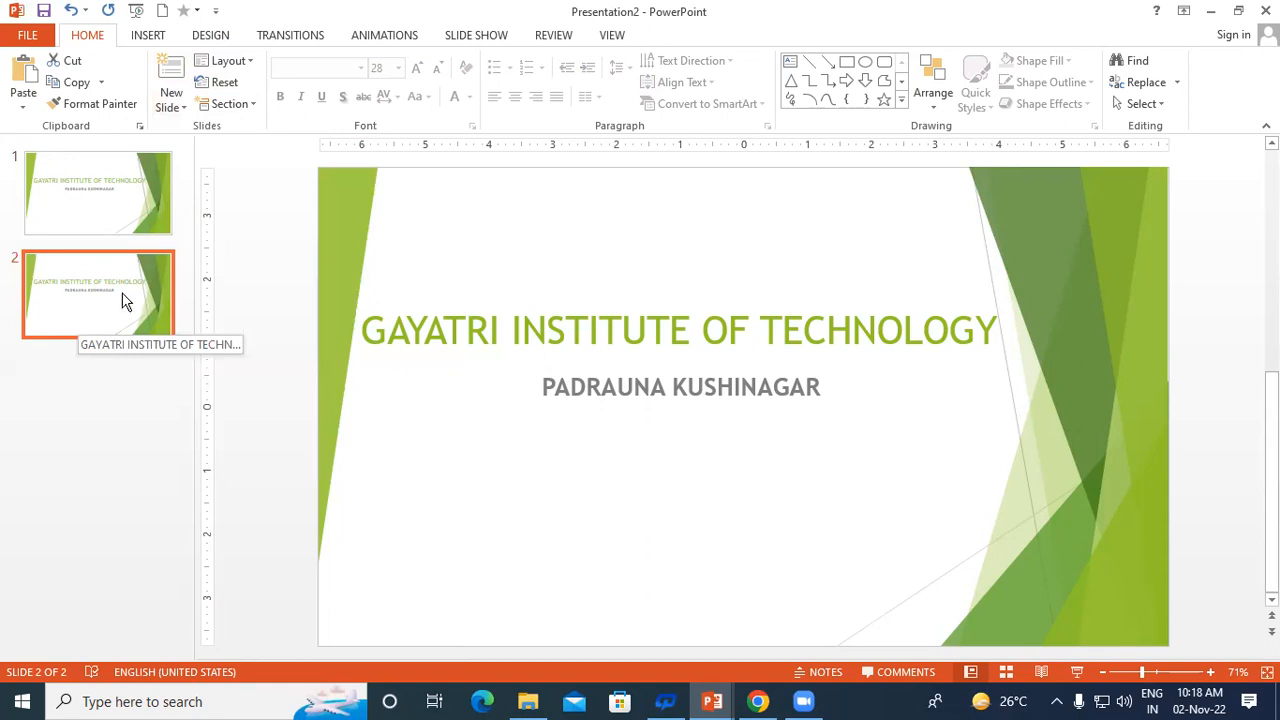
# Add a left-aligned second line "A COMPLETE COMPUTER LEARNING CENTER" below PADRAUNA KUSHINAGAR in the duplicated slide's subtitle
pyautogui.click(586, 331)
pyautogui.click(363, 330)
pyautogui.click(667, 388)
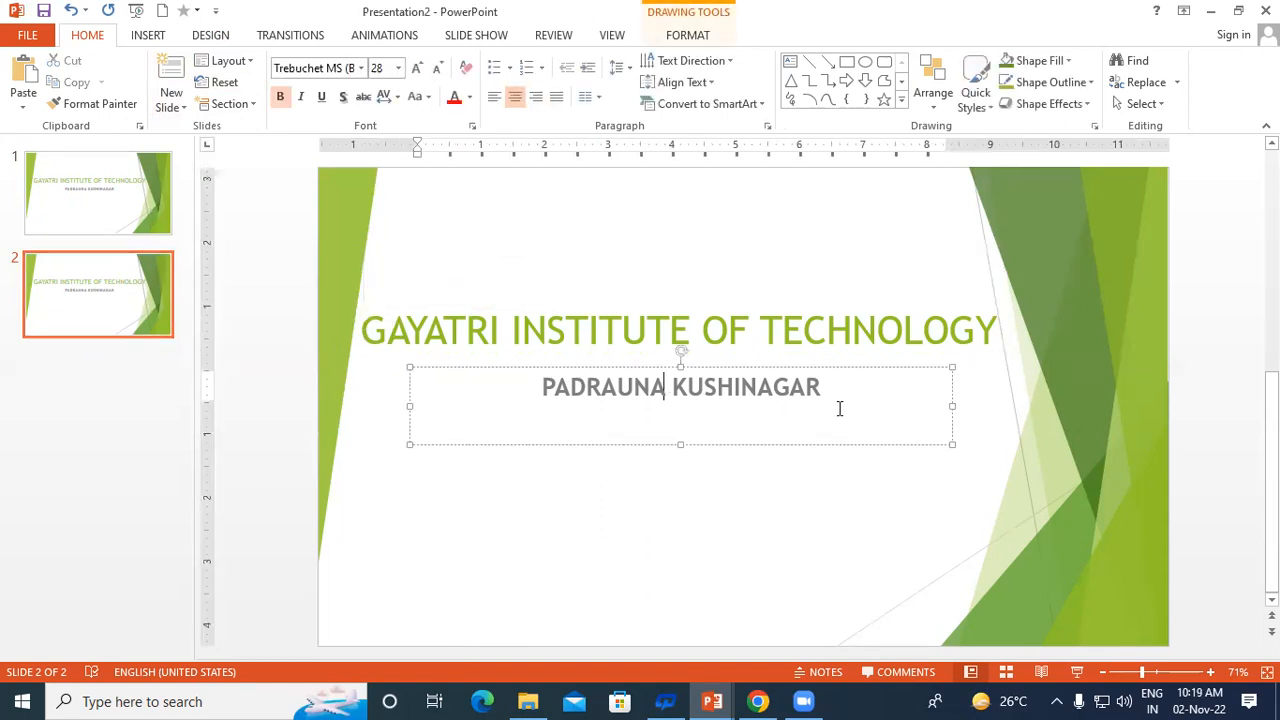
pyautogui.click(578, 335)
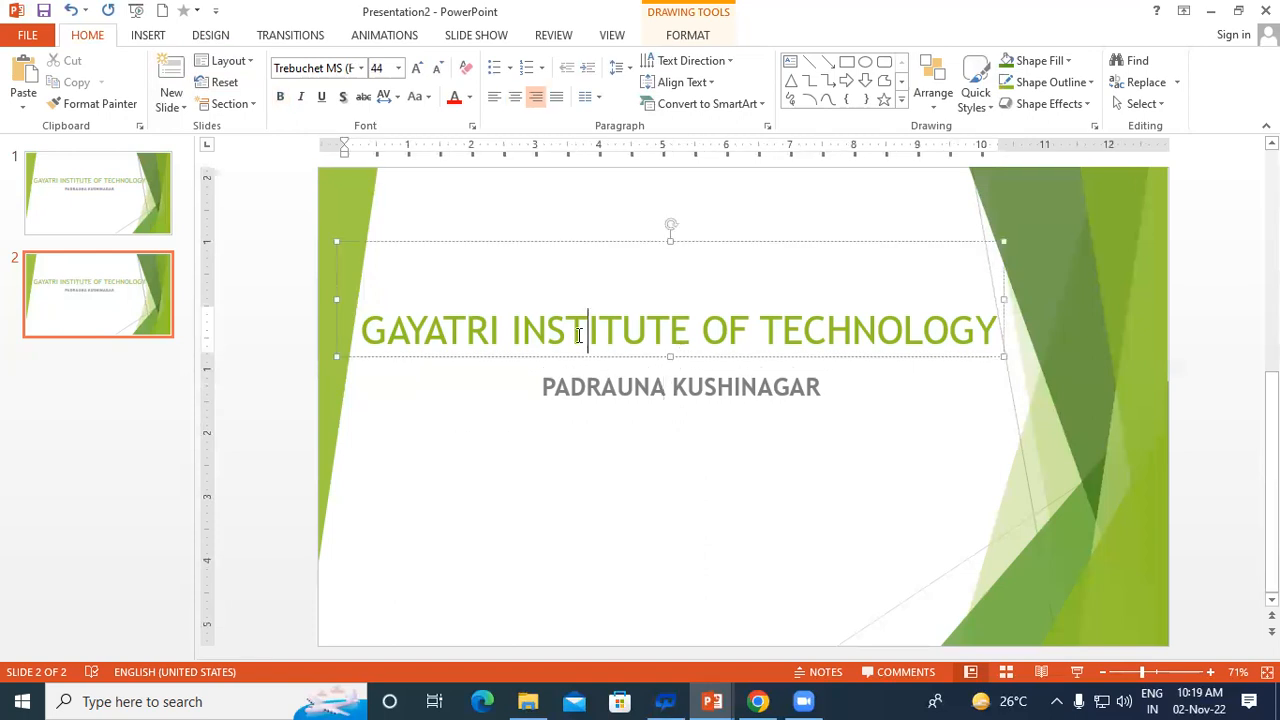
pyautogui.click(810, 390)
pyautogui.press('Return')
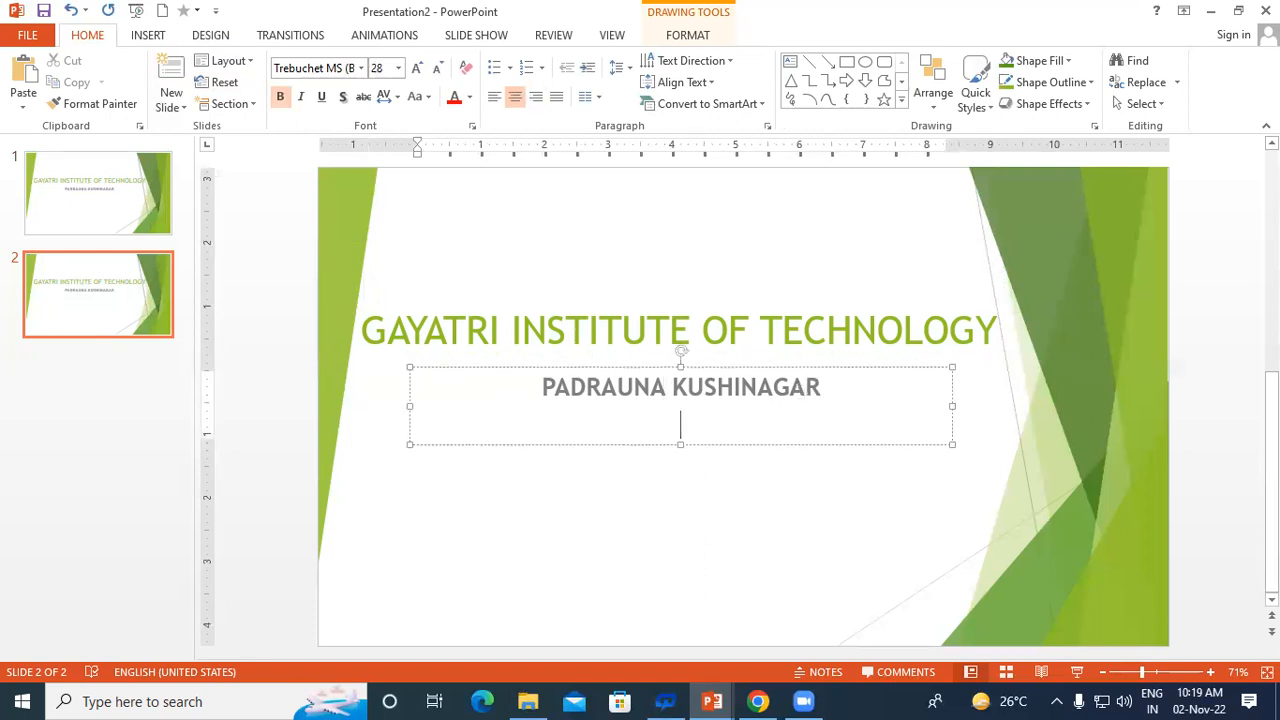
pyautogui.click(494, 96)
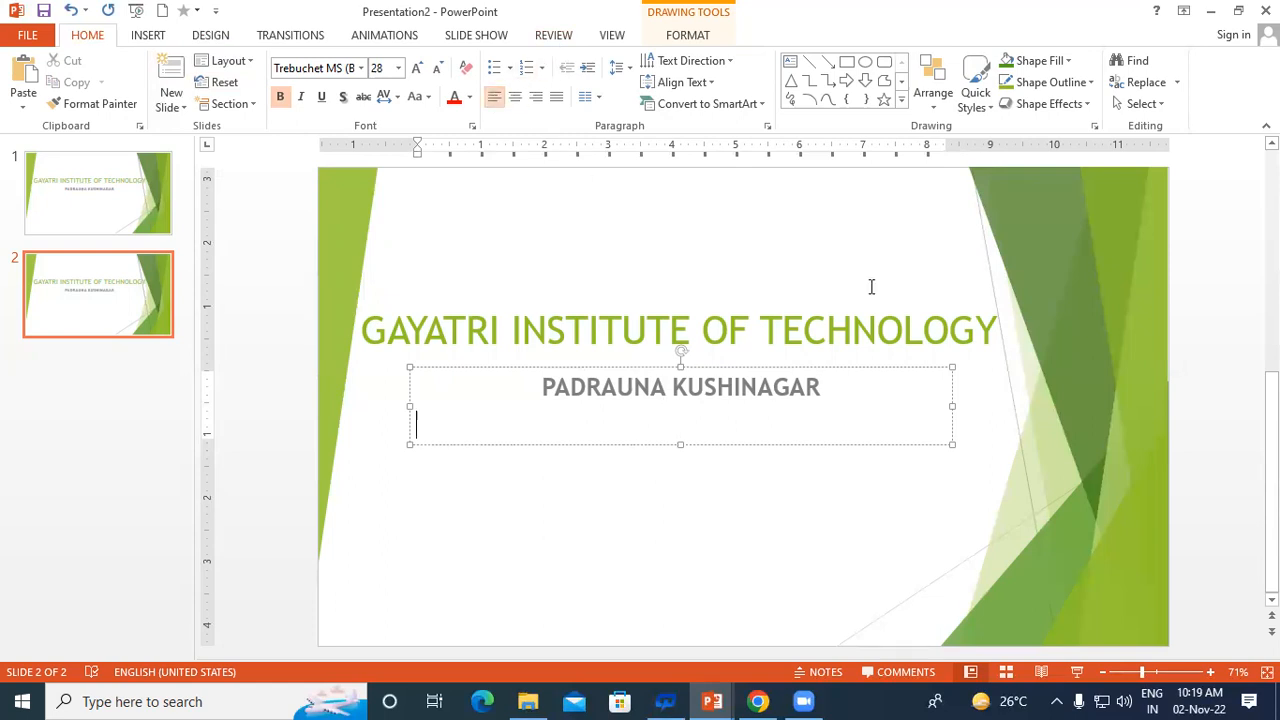
pyautogui.write('A COMP')
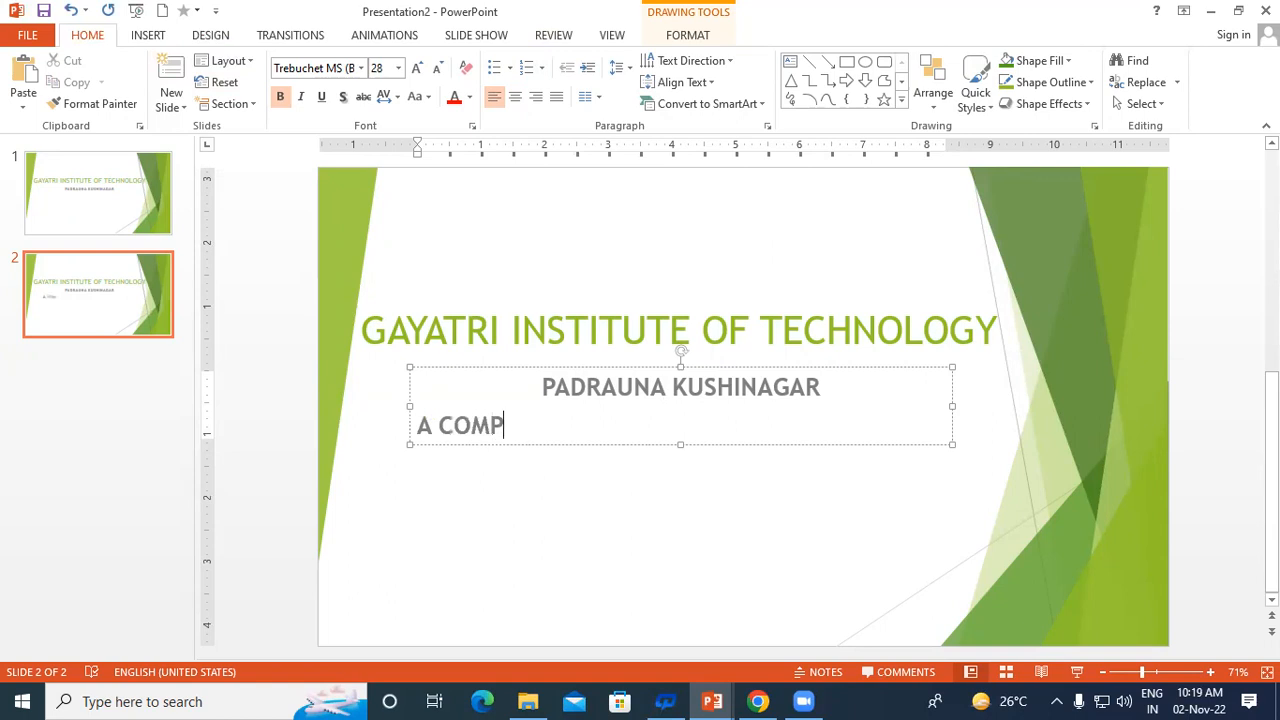
pyautogui.write('LETE CO')
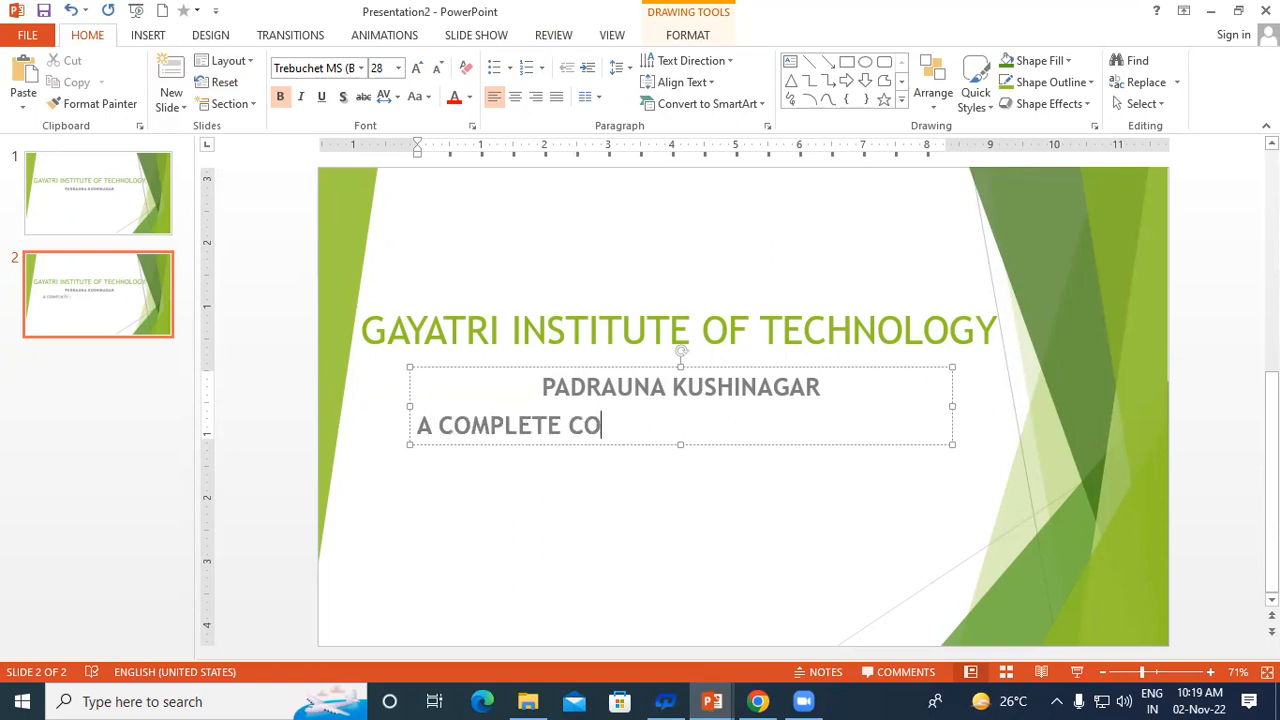
pyautogui.write('MUP')
pyautogui.press('BackSpace')
pyautogui.press('BackSpace')
pyautogui.write('UT')
pyautogui.press('BackSpace')
pyautogui.press('BackSpace')
pyautogui.write('PUTER ')
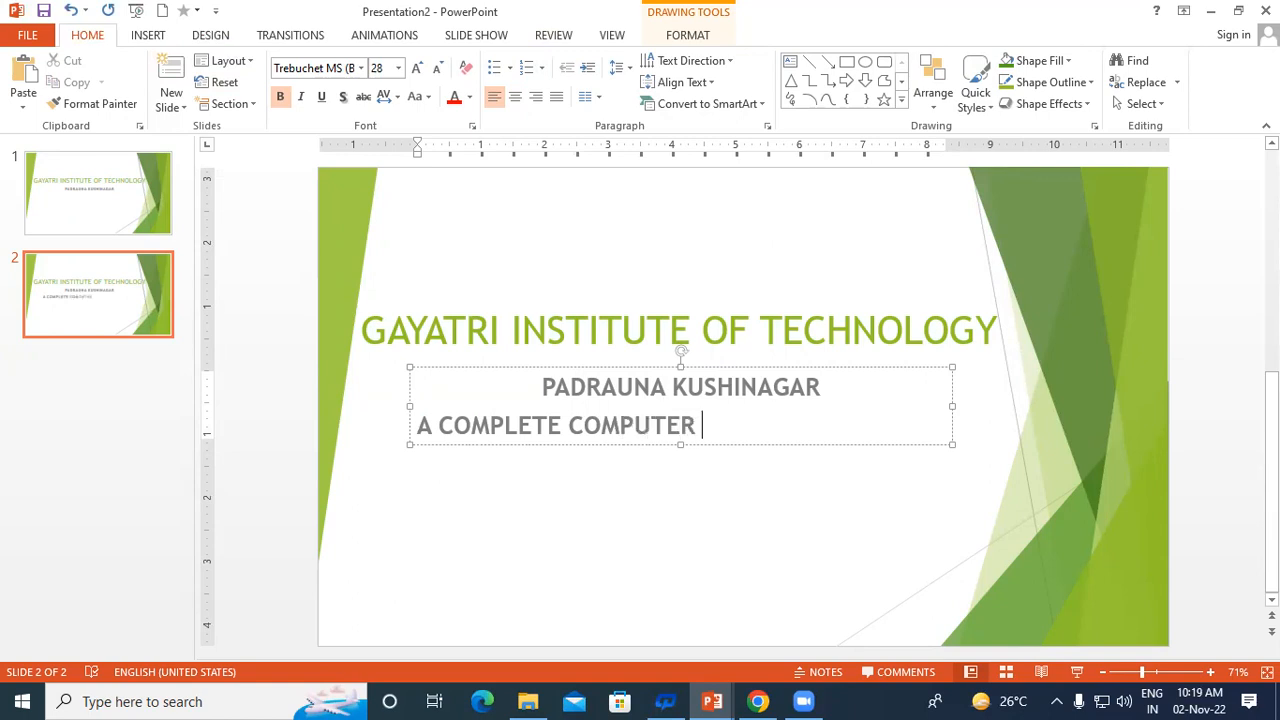
pyautogui.write('LEARNING')
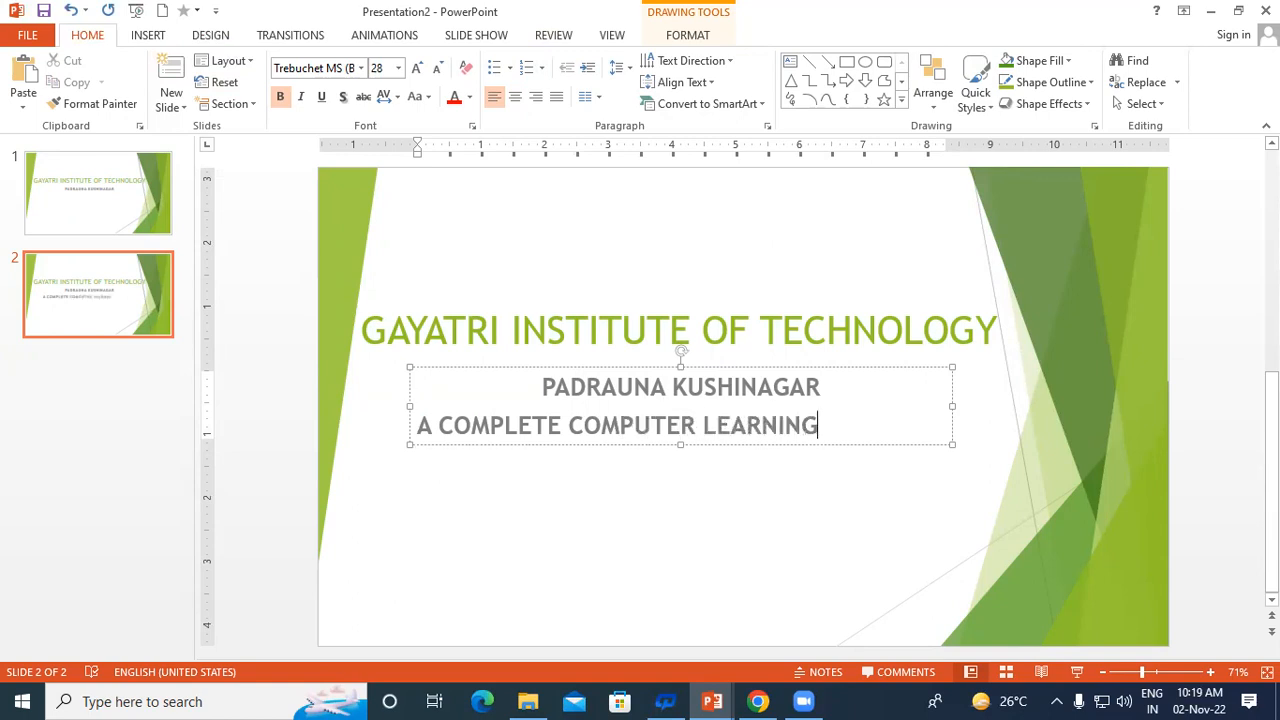
pyautogui.write(' CENTER')
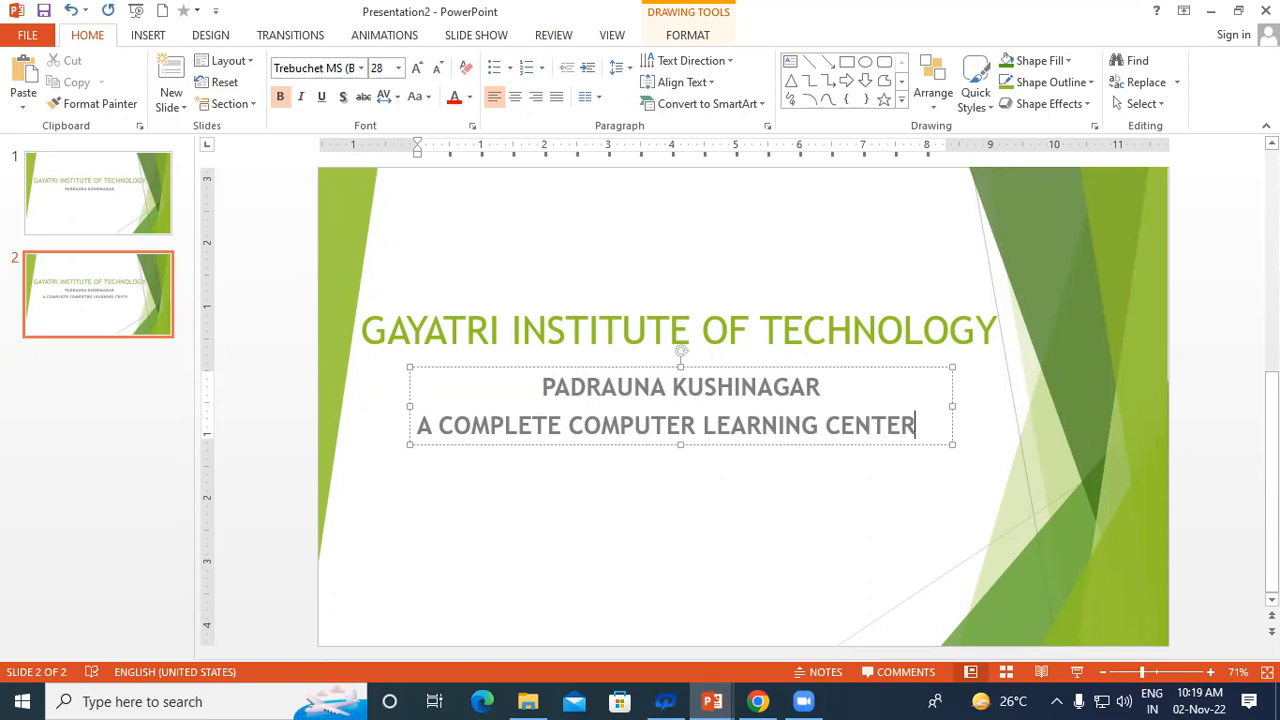
# Reduce the "A COMPLETE COMPUTER LEARNING CENTER" line to font size 20 and center it
pyautogui.moveTo(420, 425); pyautogui.dragTo(884, 438)
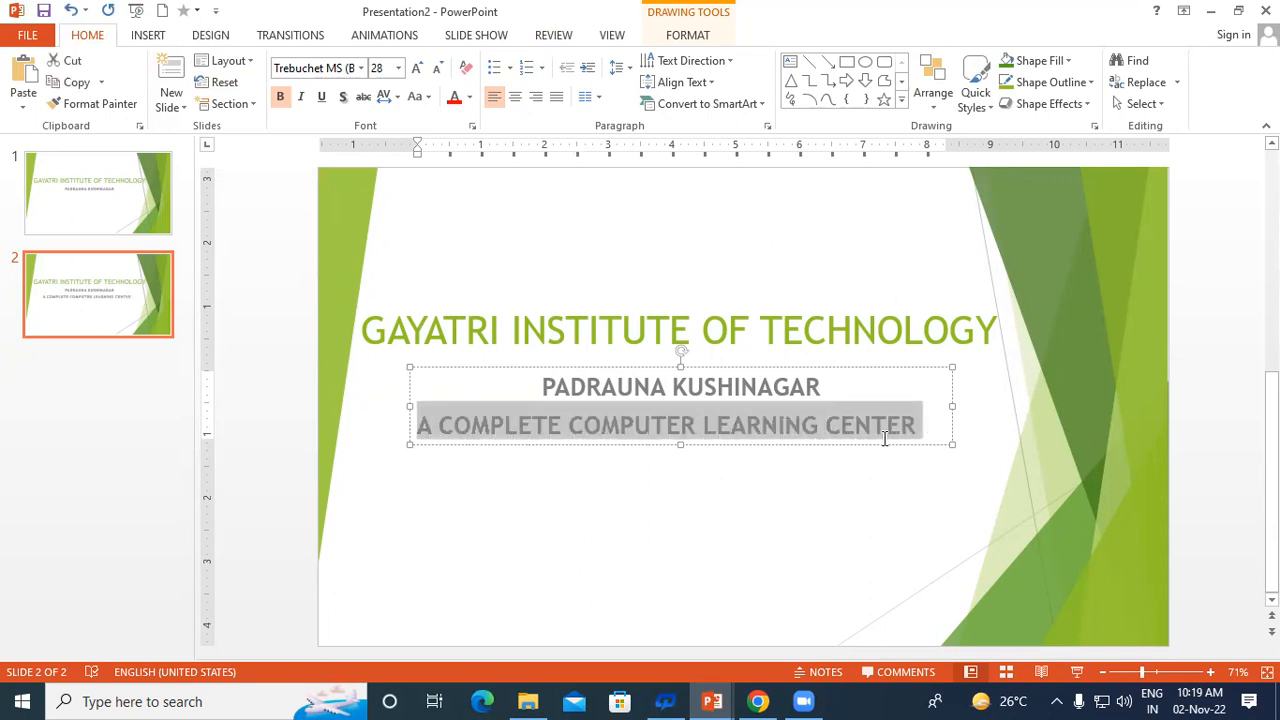
pyautogui.click(437, 67)
pyautogui.click(437, 67)
pyautogui.press('Right')
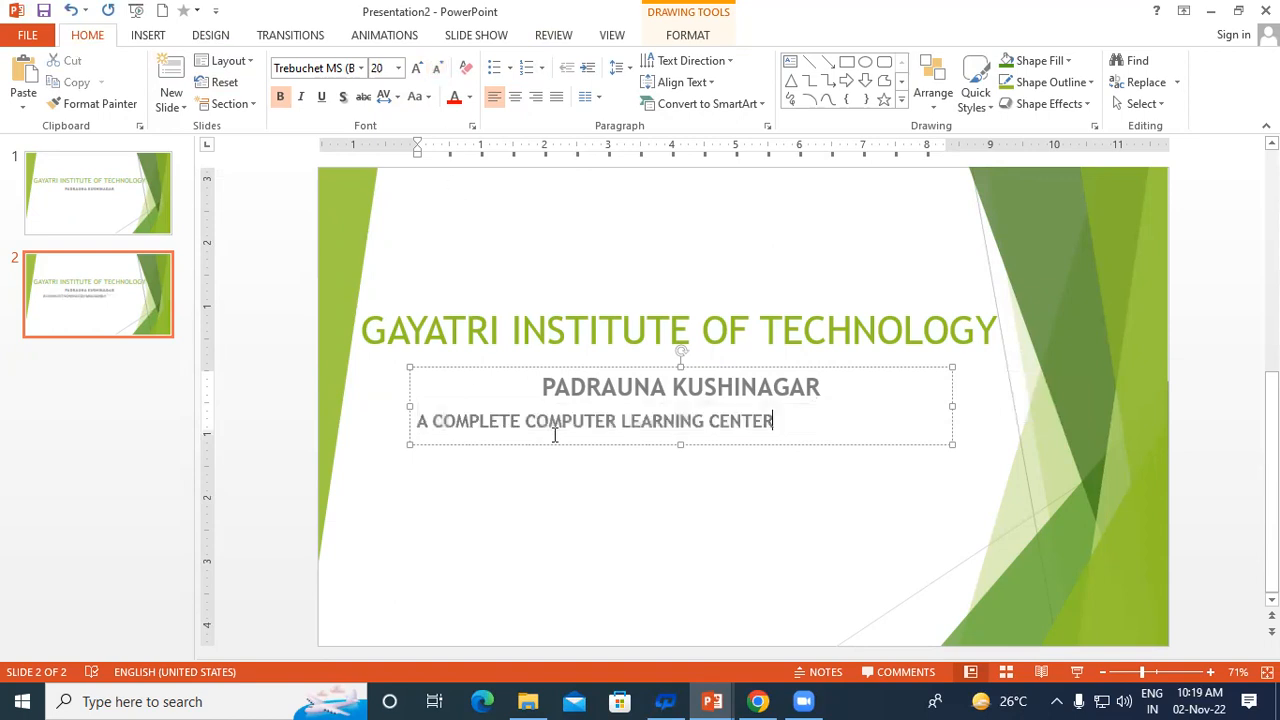
pyautogui.moveTo(418, 420); pyautogui.dragTo(778, 428)
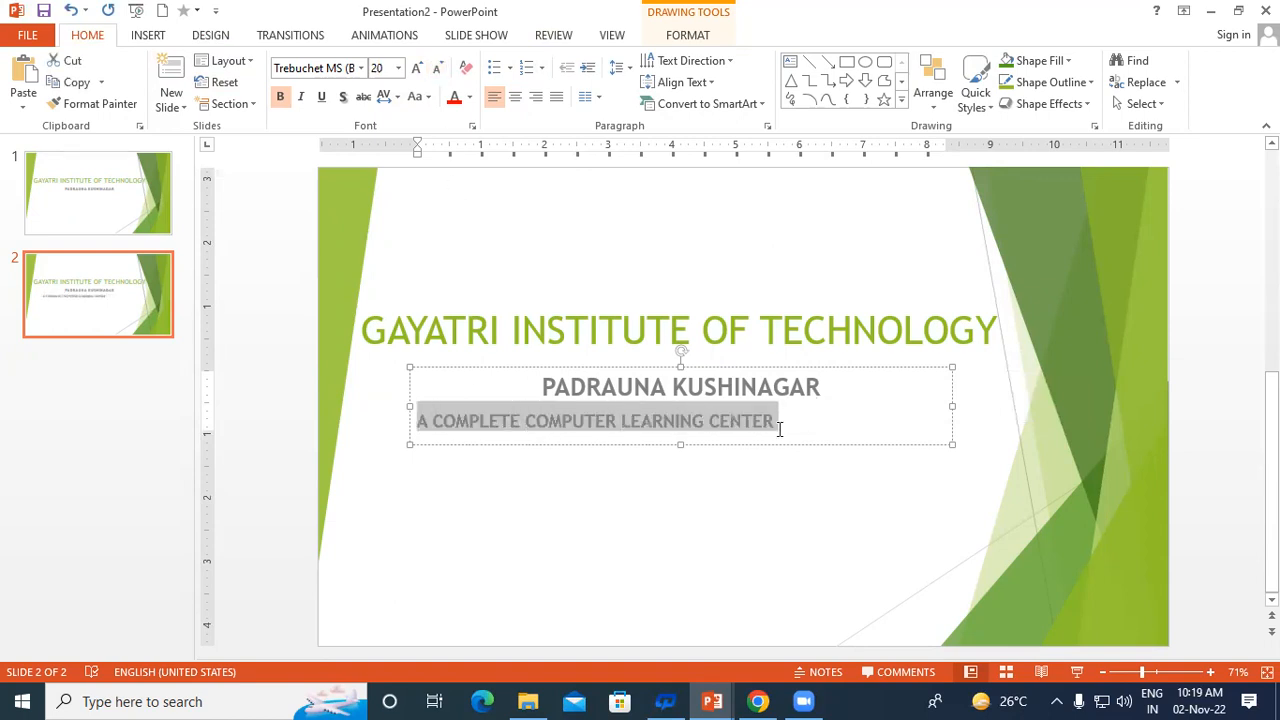
pyautogui.click(516, 97)
pyautogui.click(712, 466)
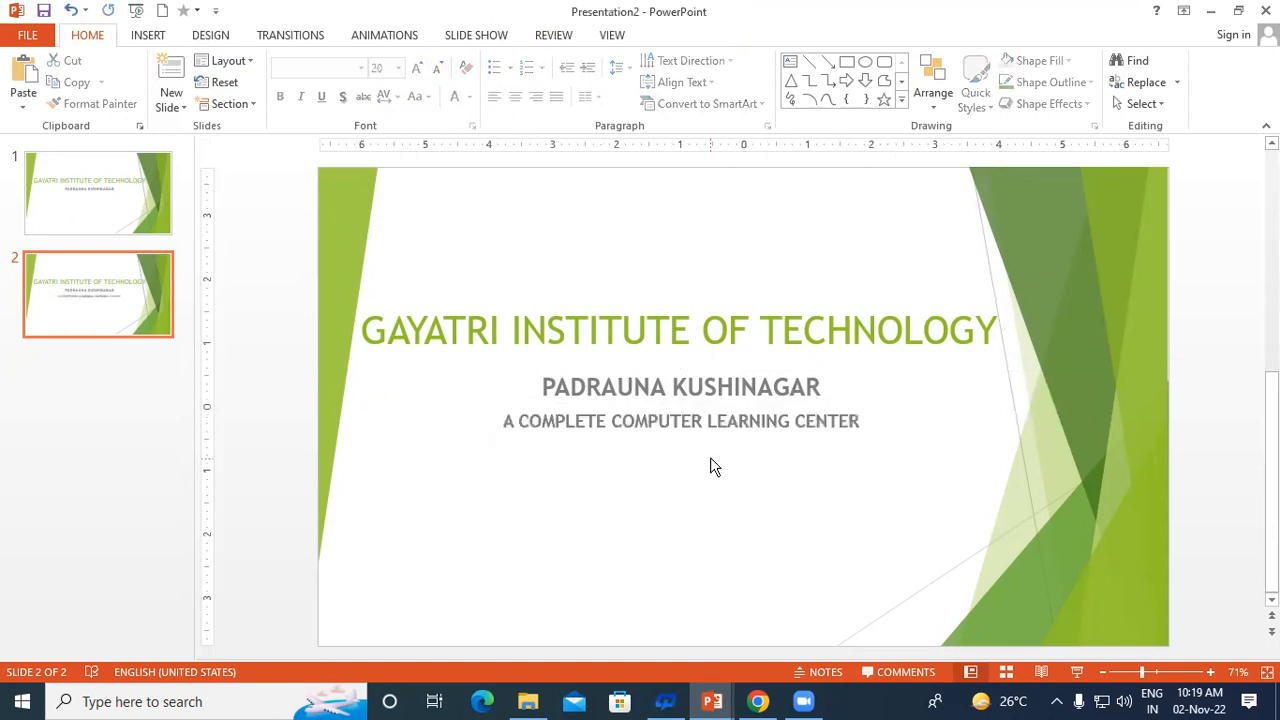
# Move the subtitle text box slightly down, away from the title on slide 2
pyautogui.click(691, 434)
pyautogui.moveTo(694, 443)
pyautogui.mouseDown()
pyautogui.moveTo(694, 491)
pyautogui.moveTo(691, 459)
pyautogui.mouseUp()
pyautogui.click(746, 549)
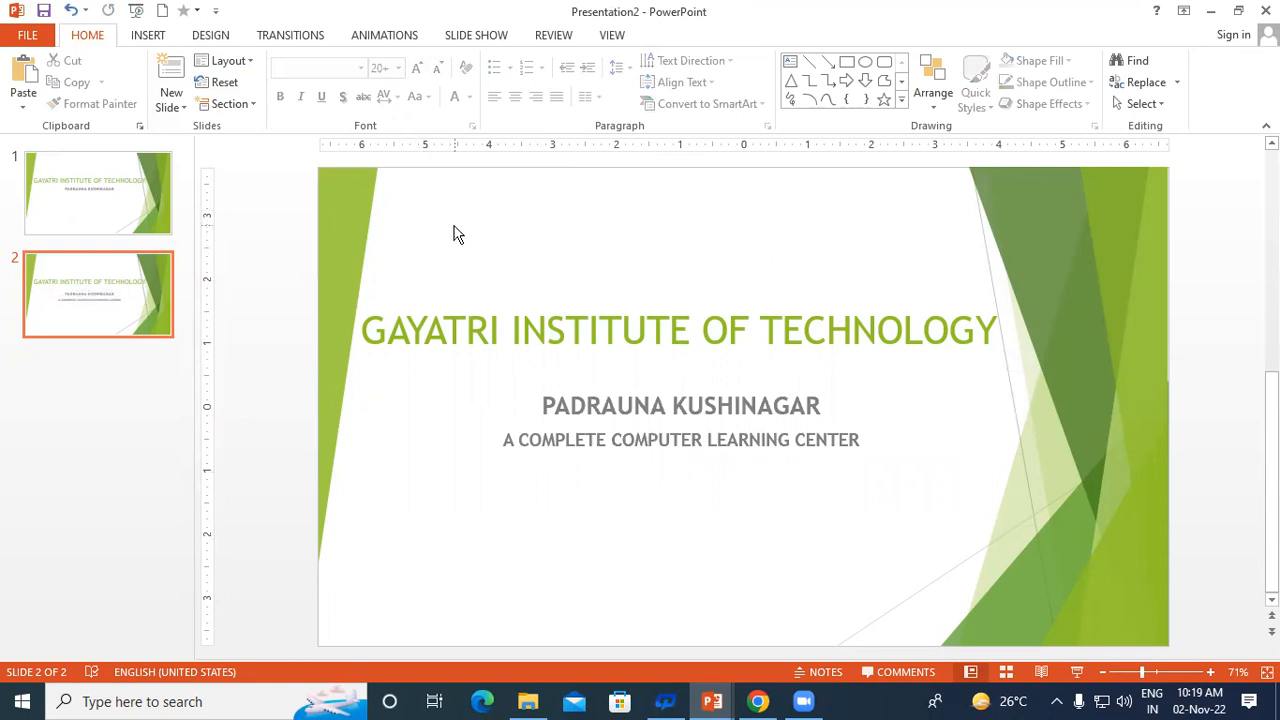
# Switch to Chrome, search for "git padrauna" in a new tab and open the giteducation.com website
pyautogui.click(760, 701)
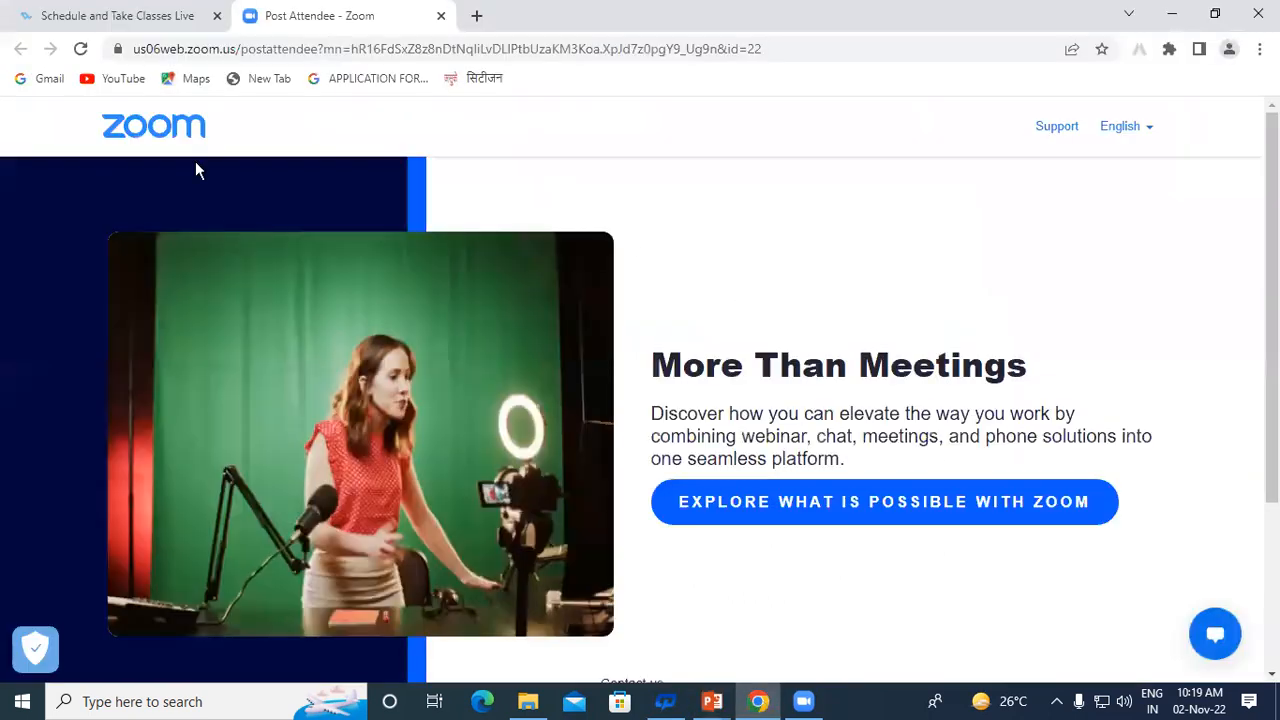
pyautogui.click(475, 16)
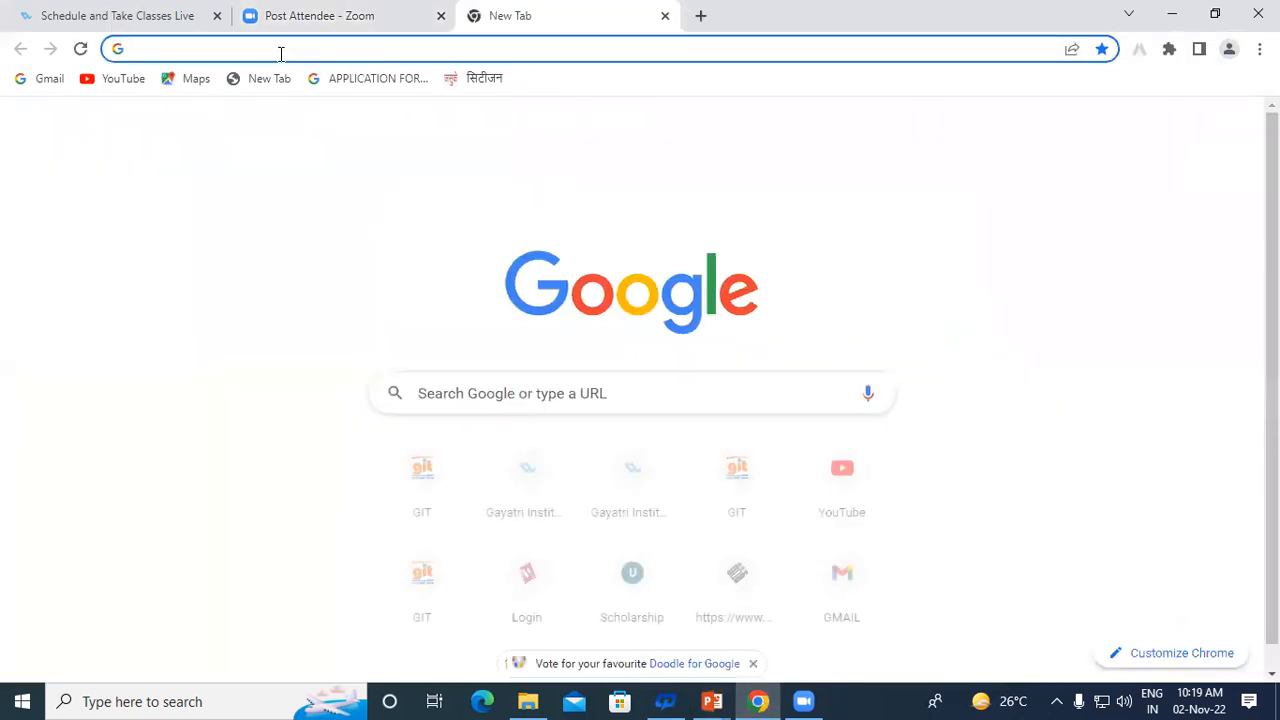
pyautogui.click(169, 49)
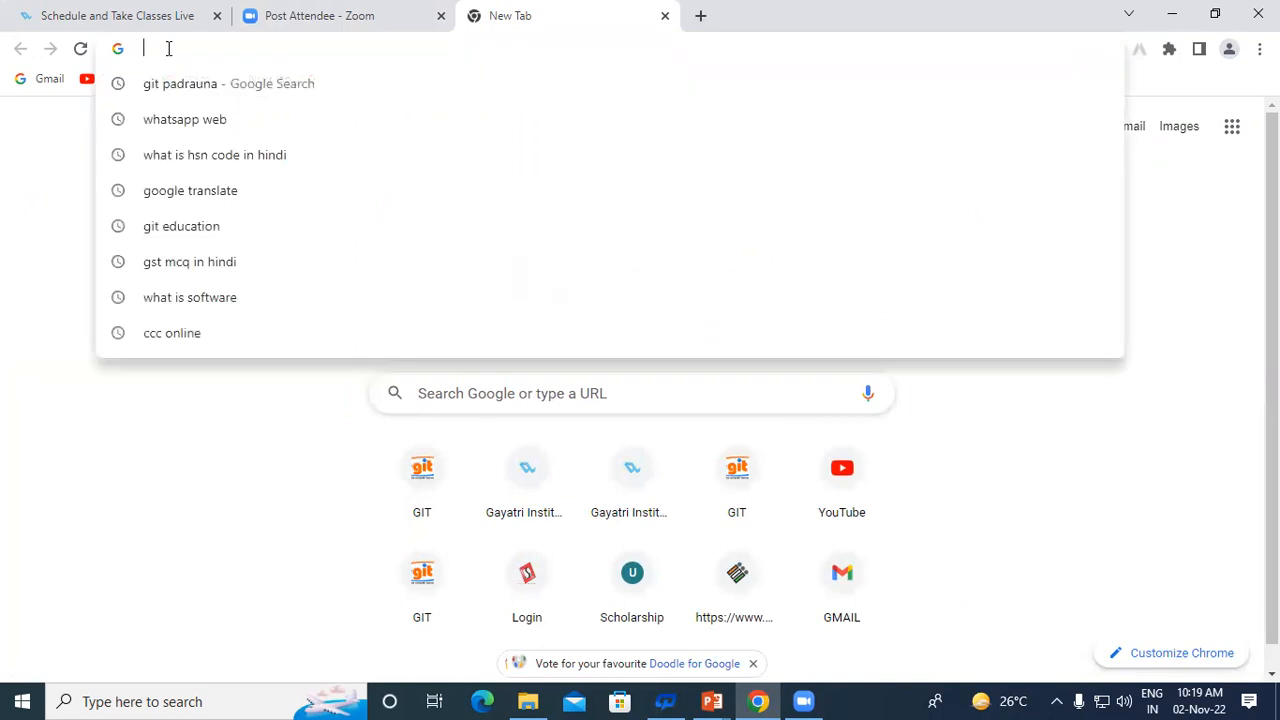
pyautogui.click(193, 86)
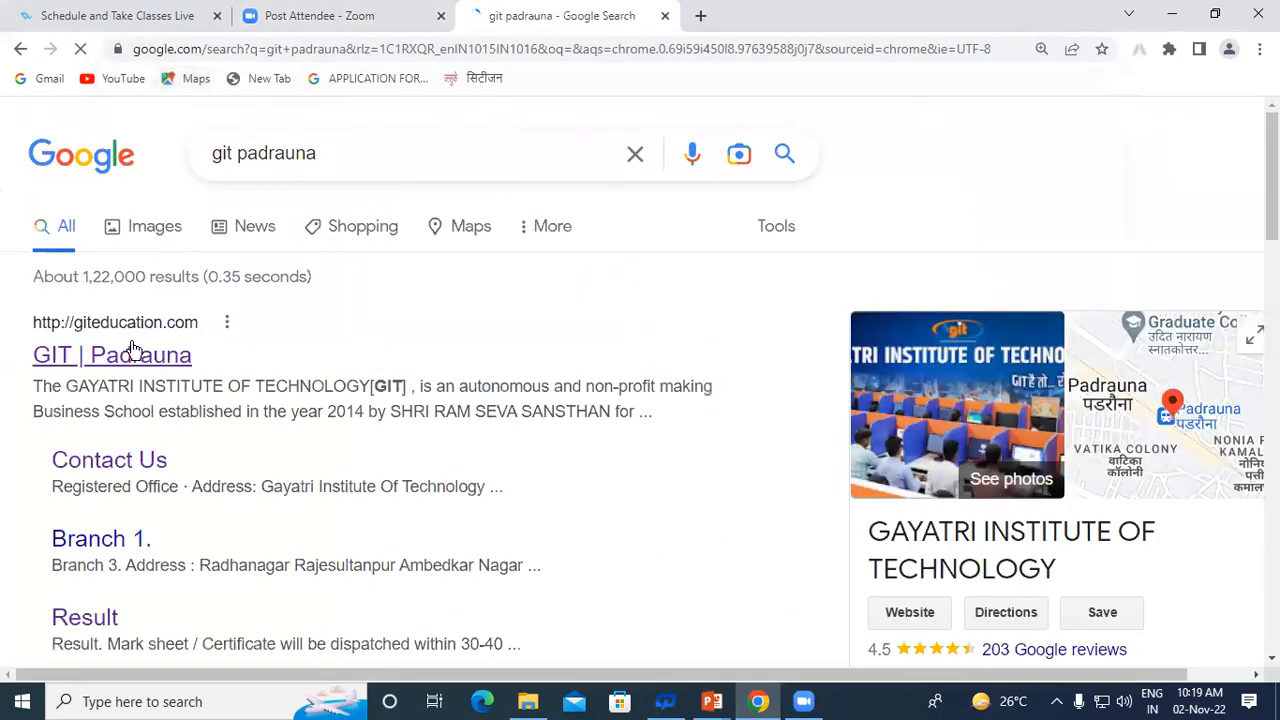
pyautogui.click(205, 320)
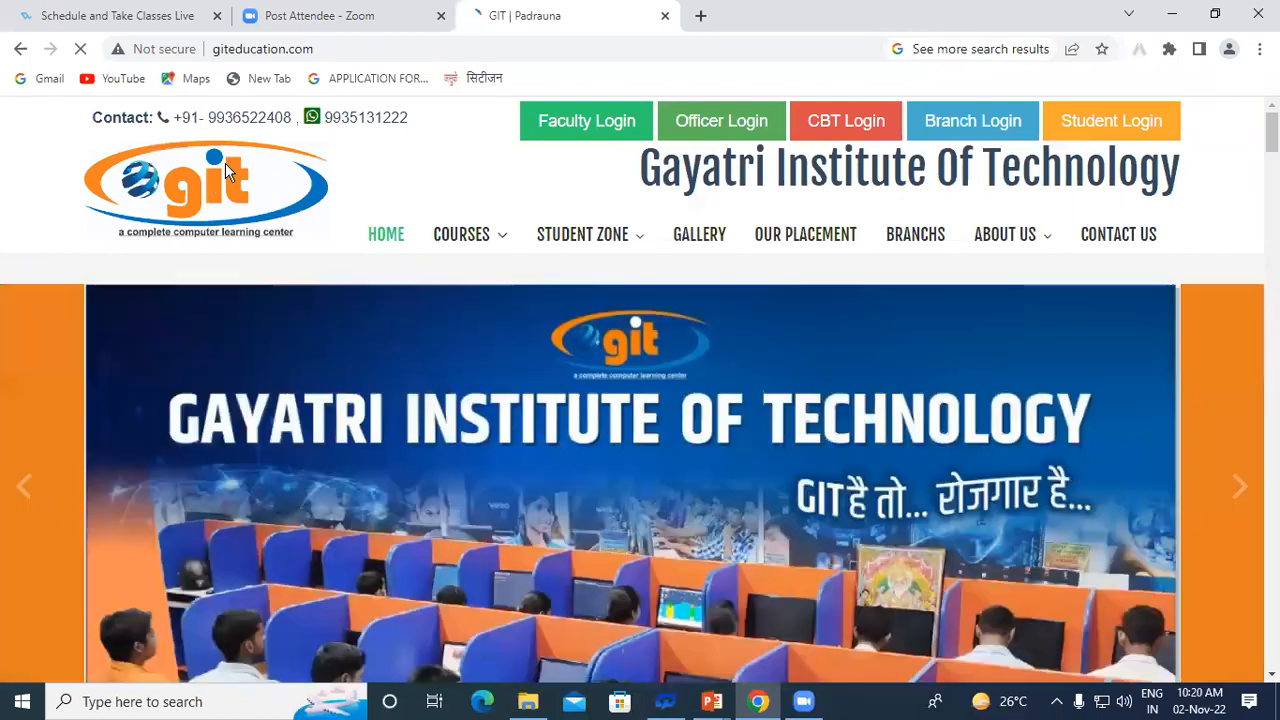
# Save the website's git logo image as logo.jpg in the Downloads folder and switch back to PowerPoint
pyautogui.rightClick(225, 164)
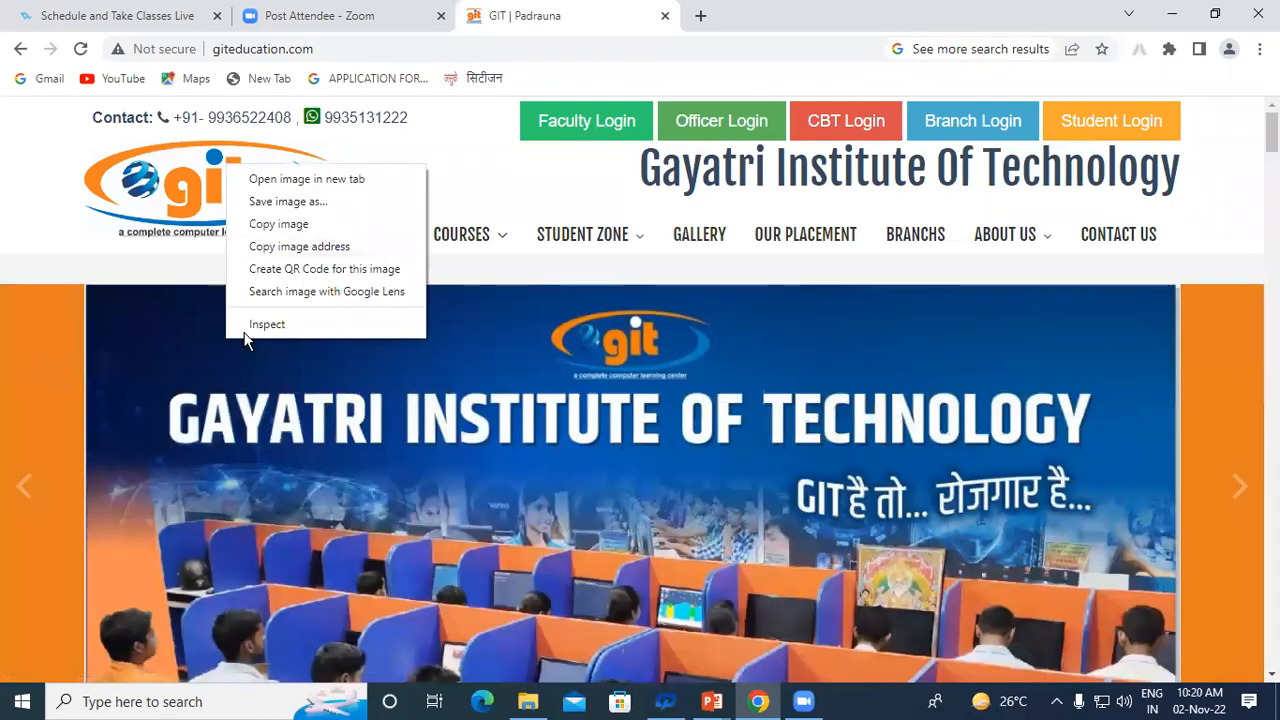
pyautogui.click(337, 205)
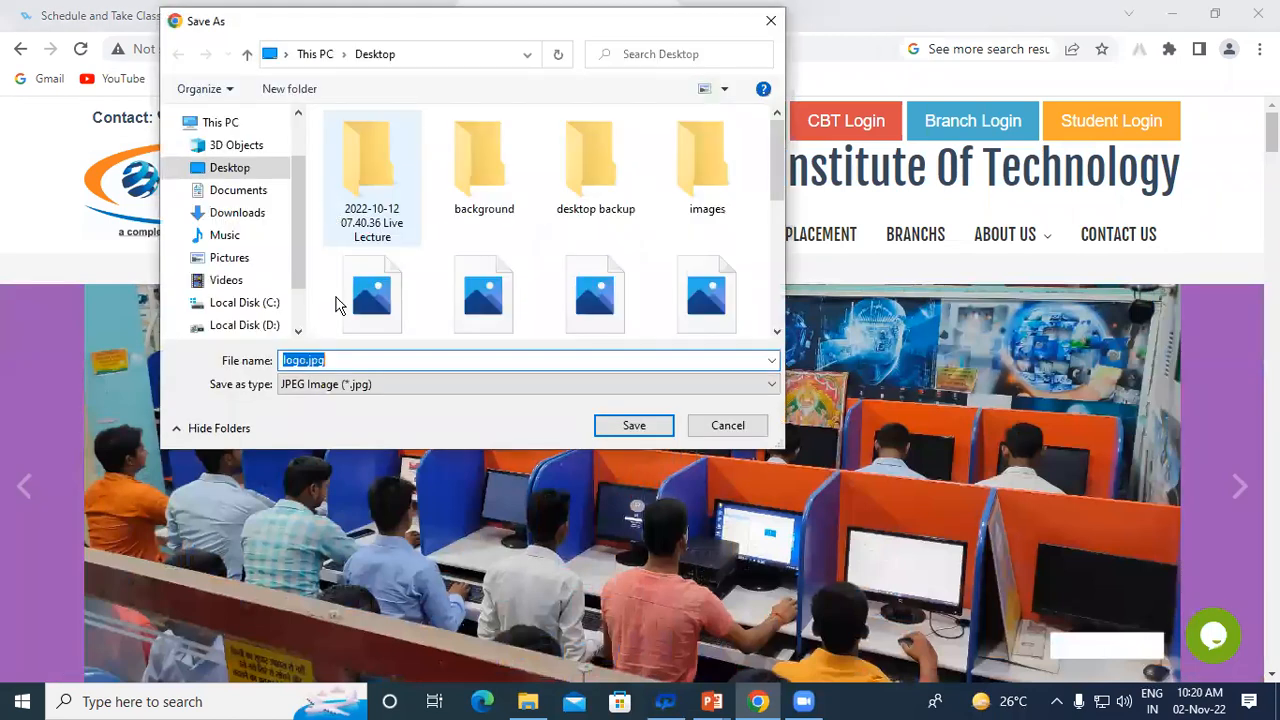
pyautogui.click(250, 170)
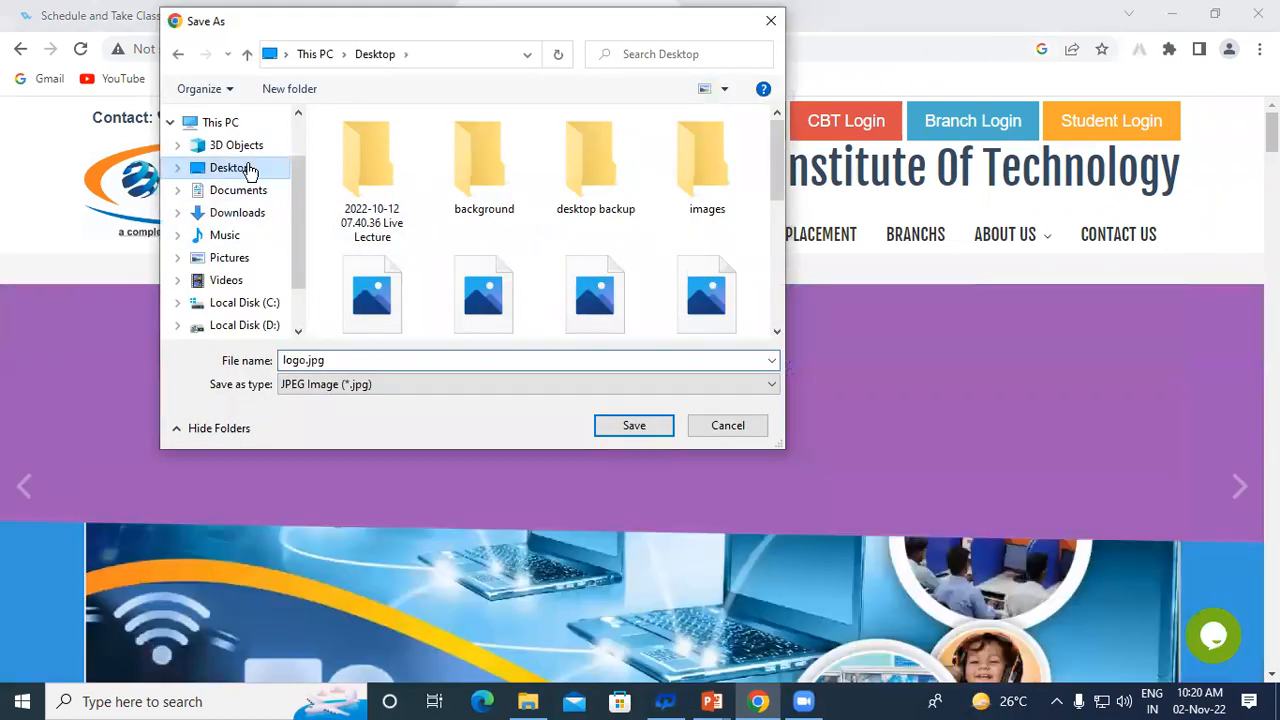
pyautogui.click(245, 212)
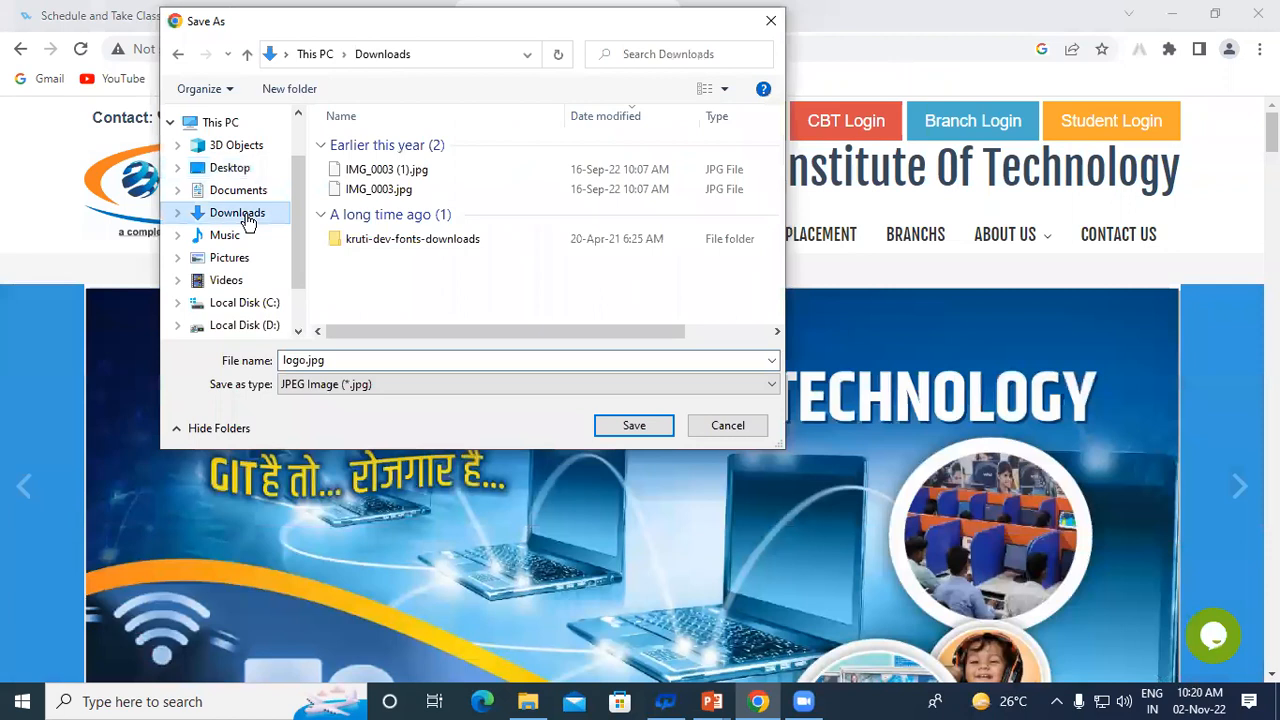
pyautogui.click(636, 427)
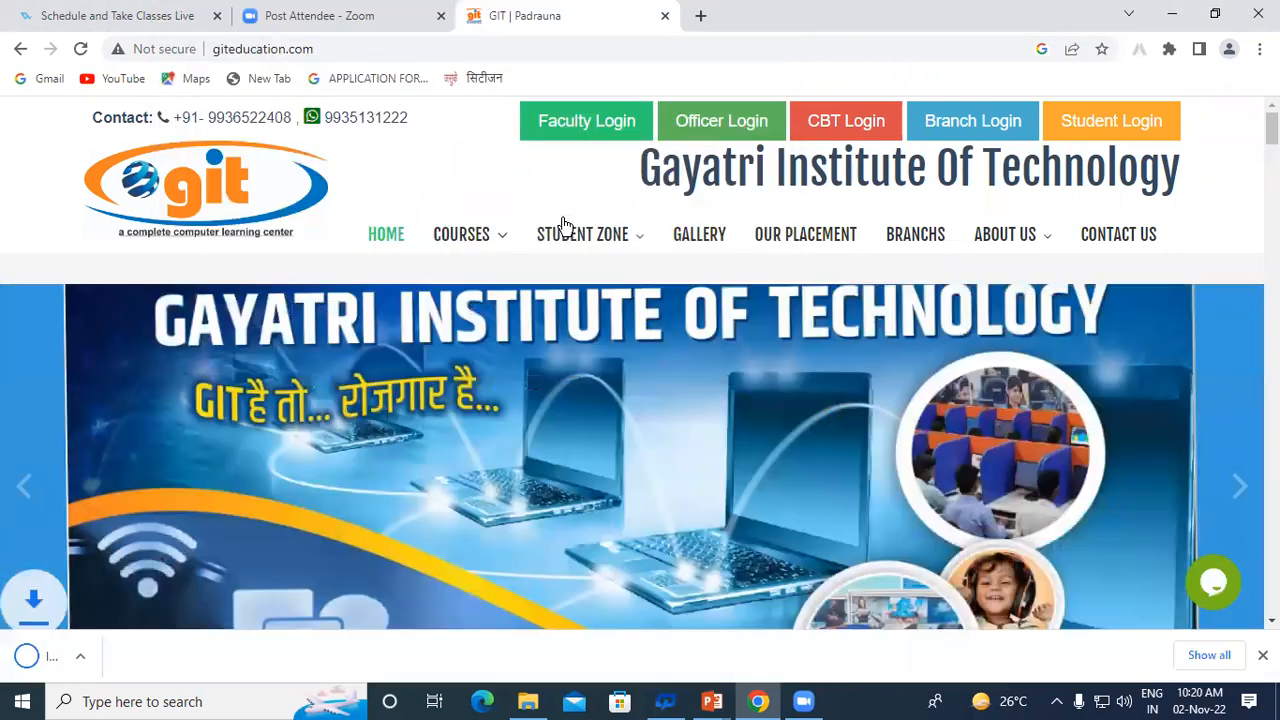
pyautogui.click(712, 701)
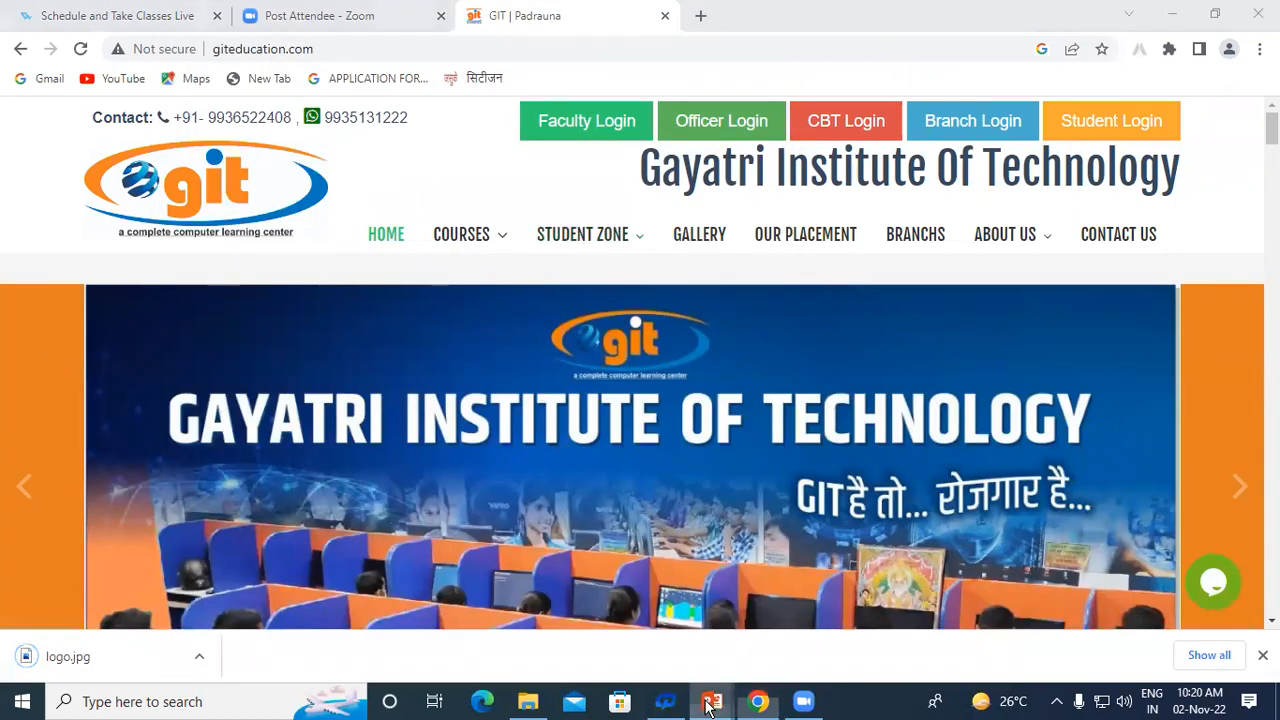
# Draw a rectangle about 4.93" wide and 1.31" high on slide 1, against the slide's top edge above the title
pyautogui.click(868, 622)
pyautogui.click(104, 199)
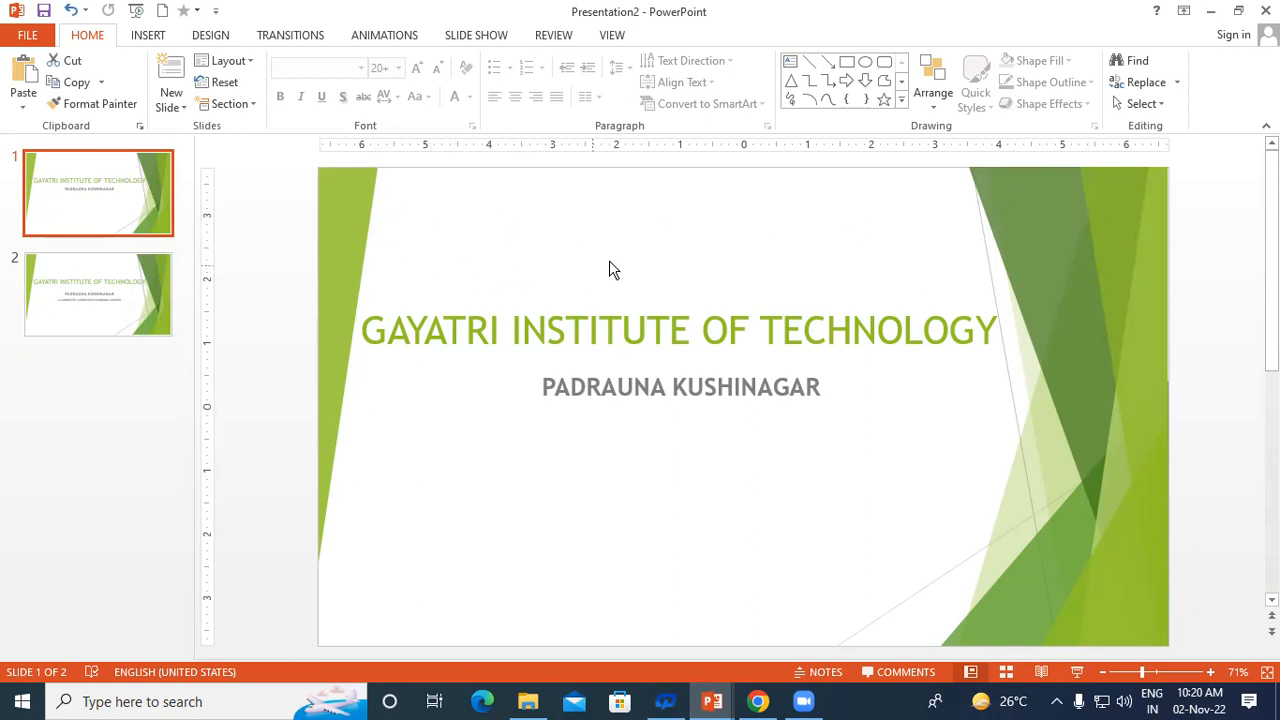
pyautogui.click(148, 36)
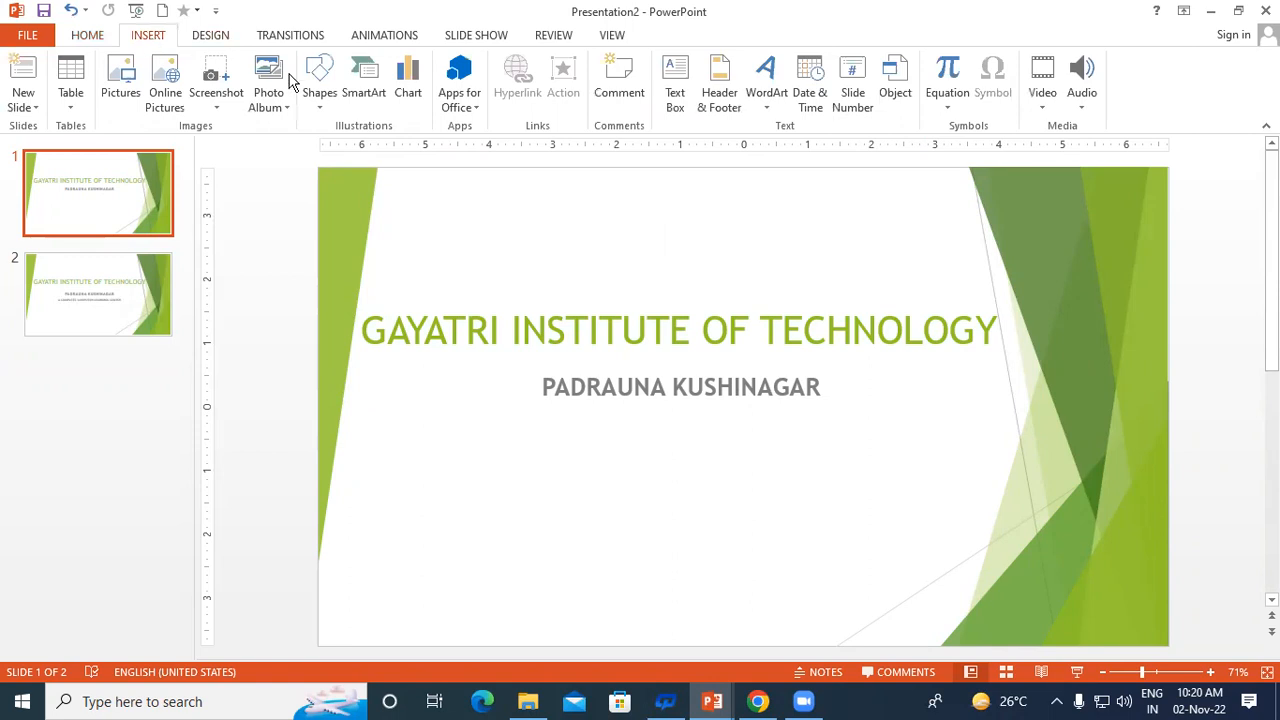
pyautogui.click(318, 100)
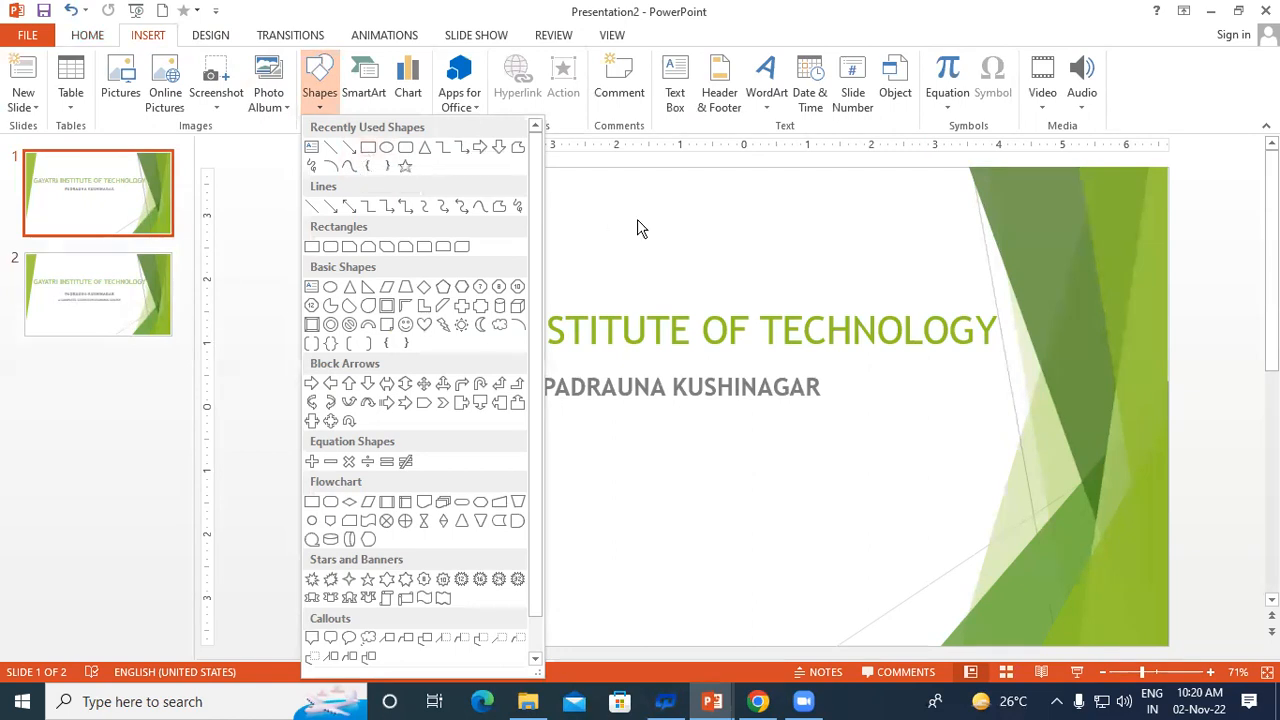
pyautogui.click(370, 158)
pyautogui.moveTo(386, 223)
pyautogui.mouseDown()
pyautogui.moveTo(489, 274)
pyautogui.moveTo(679, 288)
pyautogui.mouseUp()
pyautogui.moveTo(560, 257)
pyautogui.mouseDown()
pyautogui.moveTo(529, 231)
pyautogui.moveTo(541, 197)
pyautogui.mouseUp()
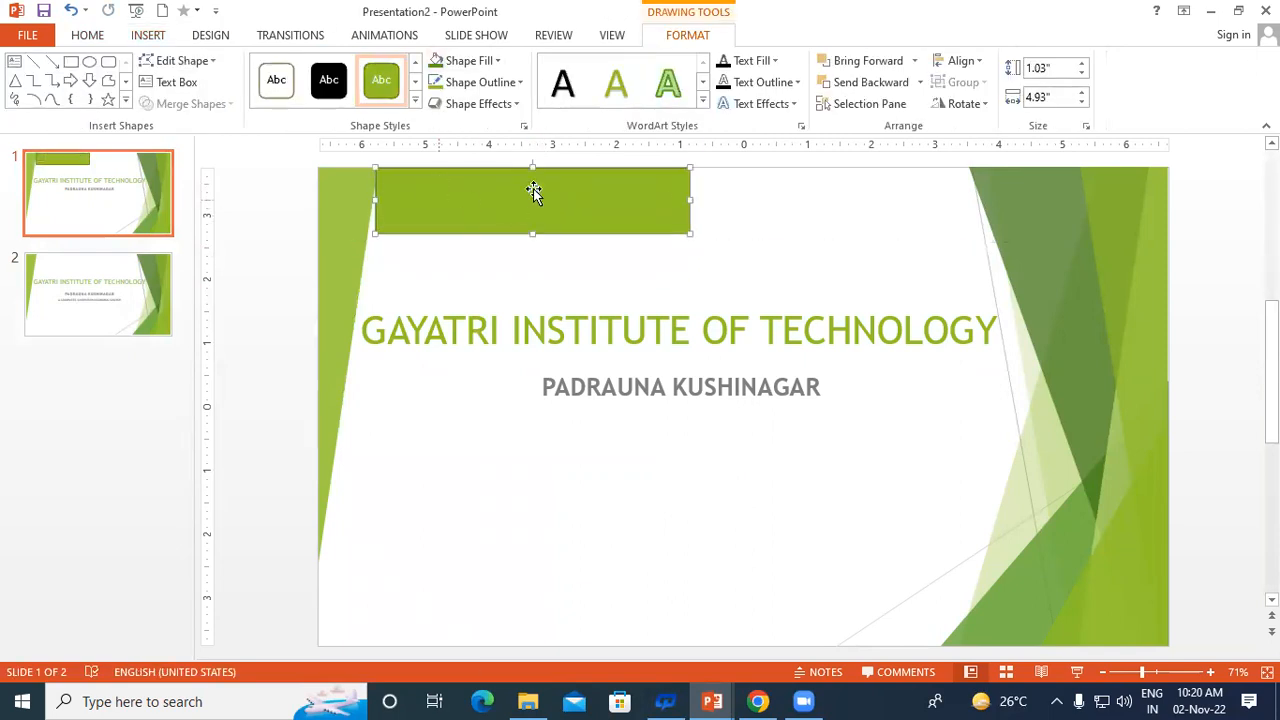
pyautogui.moveTo(532, 233); pyautogui.dragTo(532, 251)
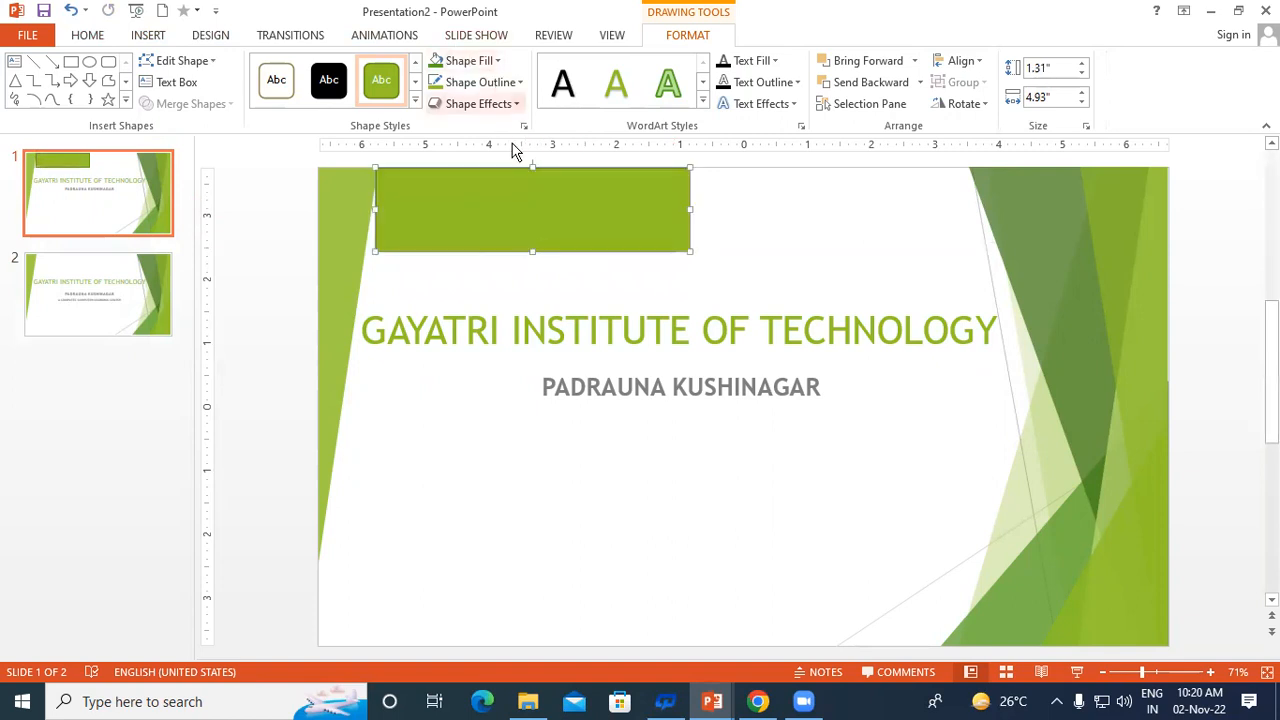
# Fill the rectangle above the title with the picture logo.jpg from the Downloads folder
pyautogui.click(483, 62)
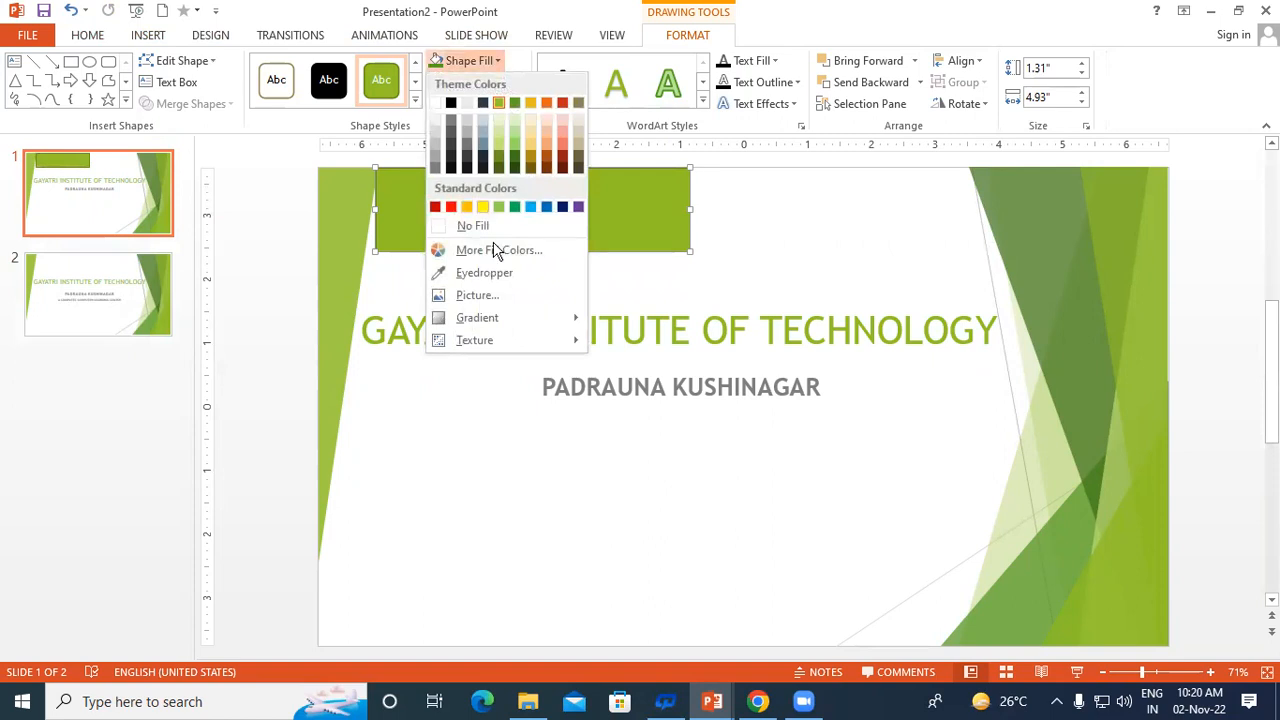
pyautogui.click(489, 296)
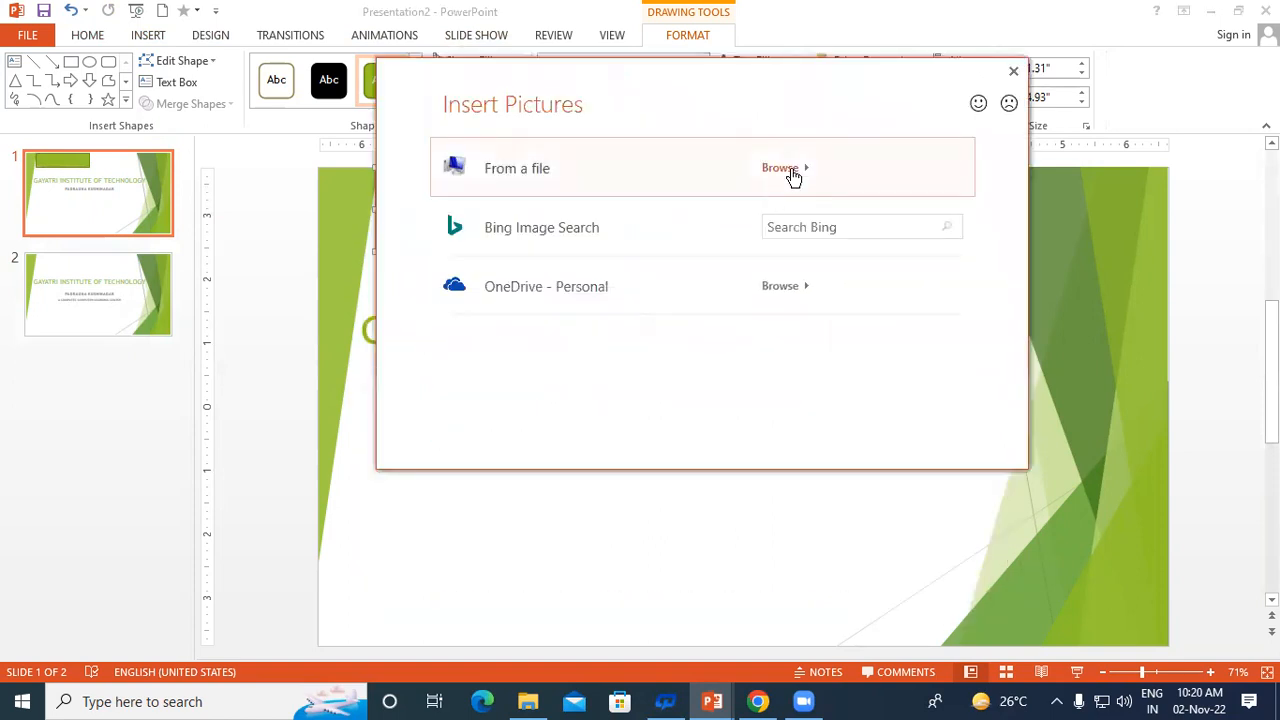
pyautogui.click(792, 170)
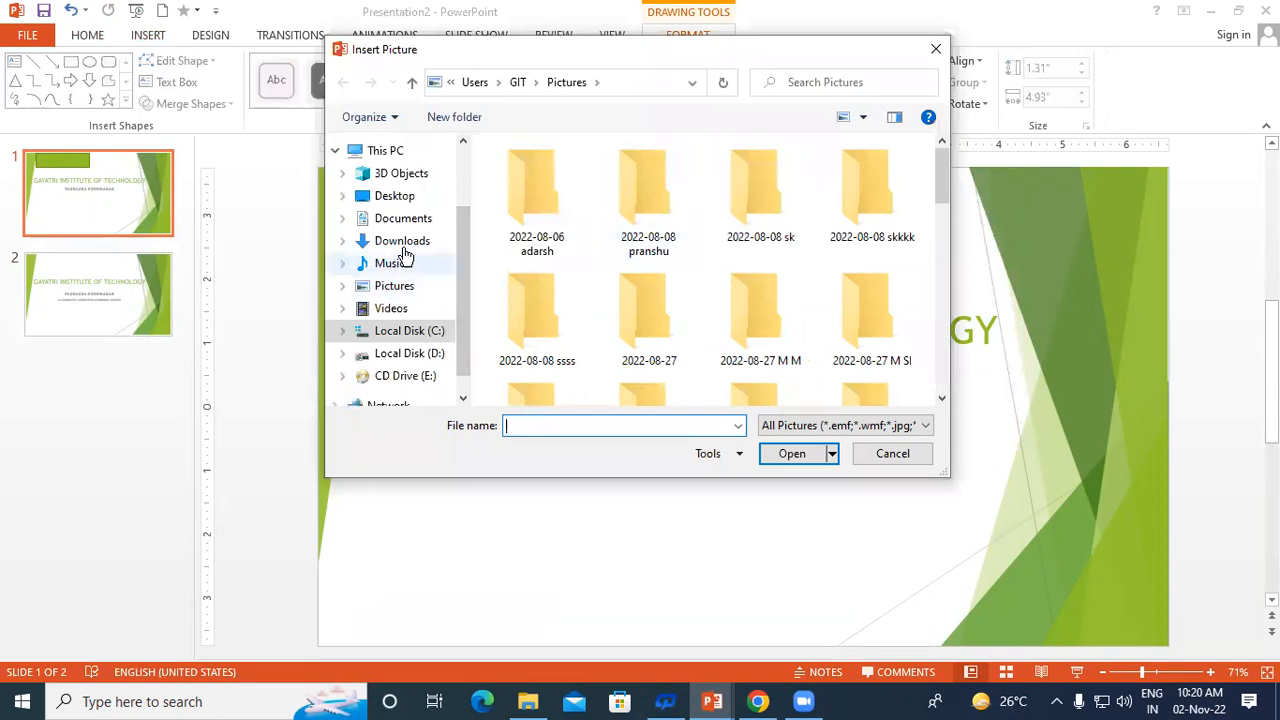
pyautogui.click(405, 241)
pyautogui.click(540, 199)
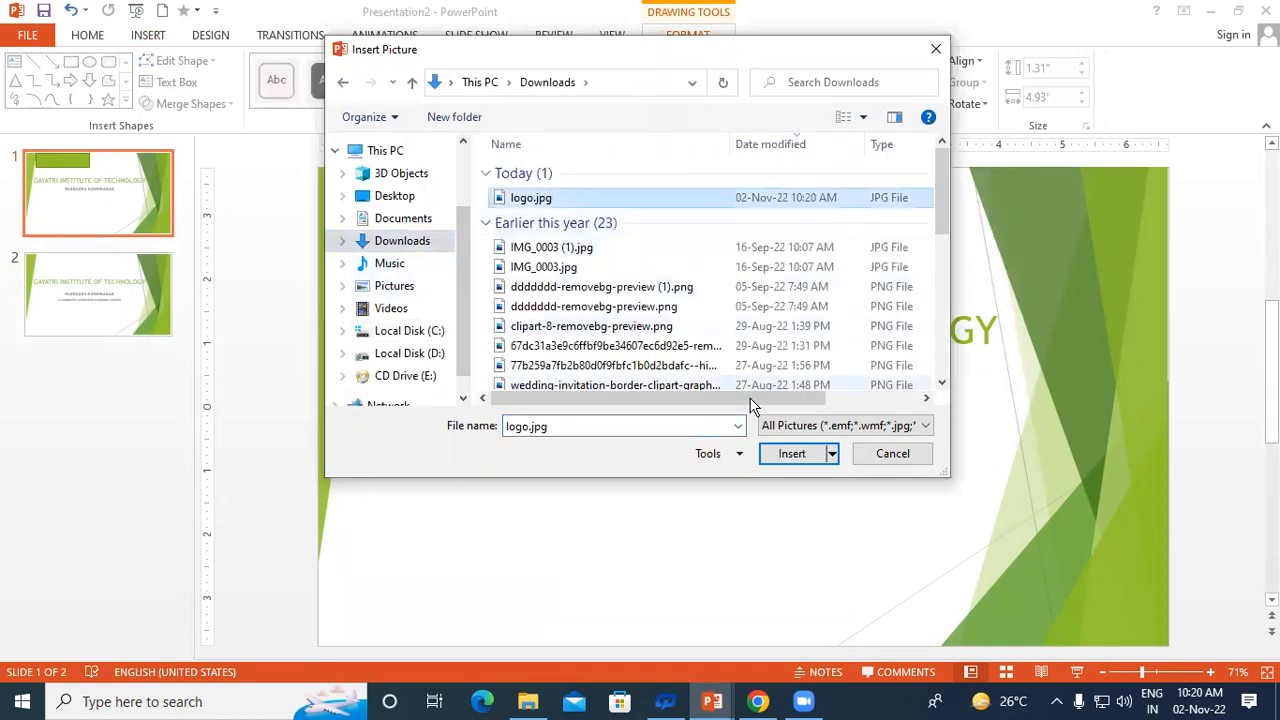
pyautogui.click(783, 451)
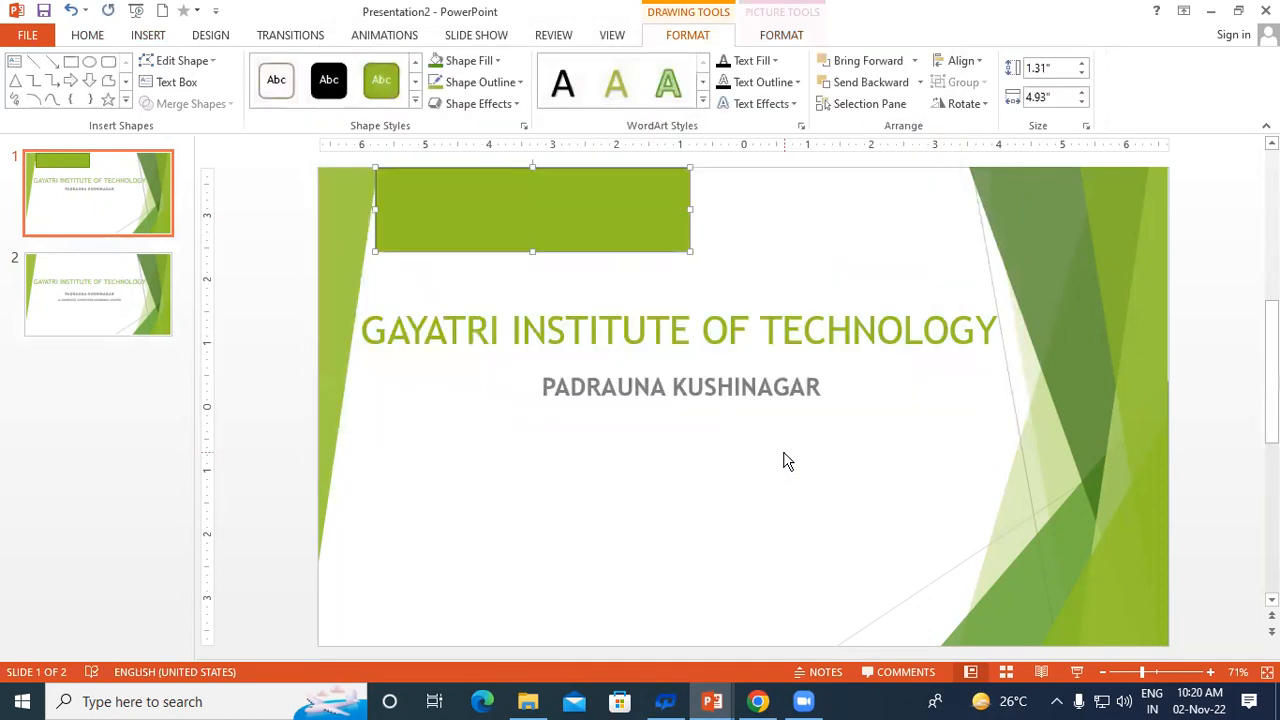
pyautogui.click(776, 260)
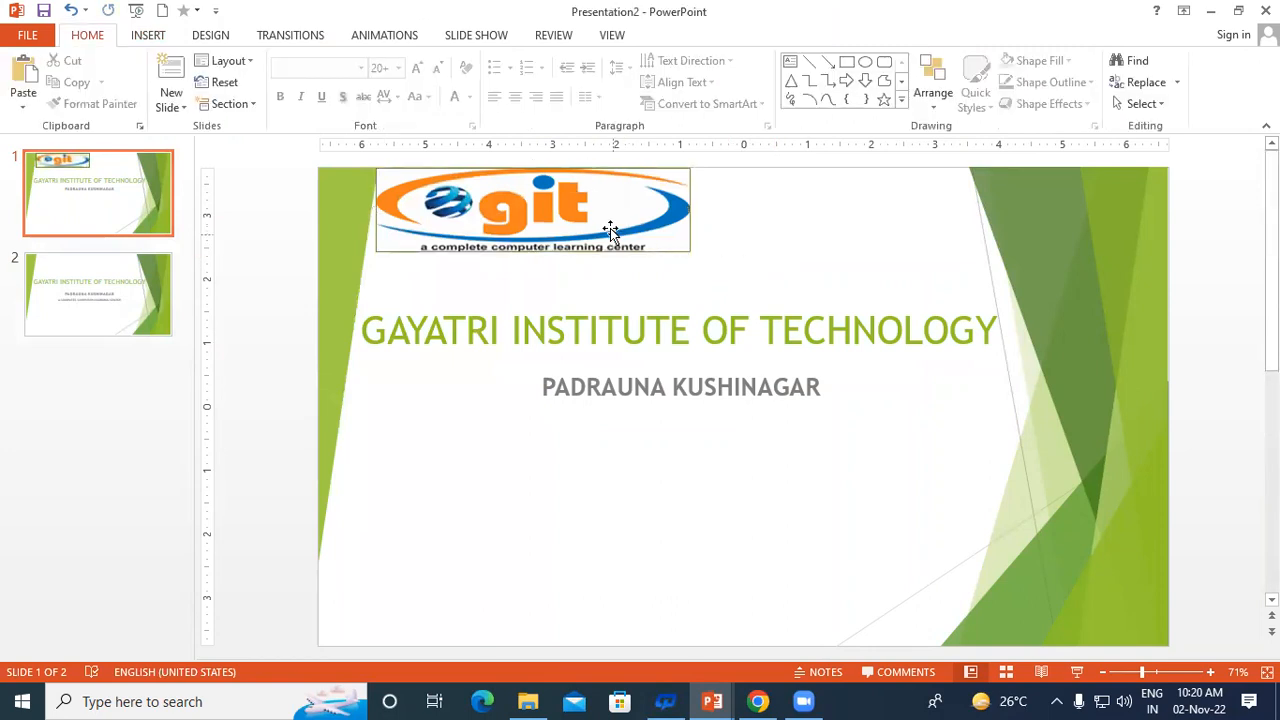
# Remove the outline from the logo-filled rectangle on slide 1 and deselect it
pyautogui.click(599, 257)
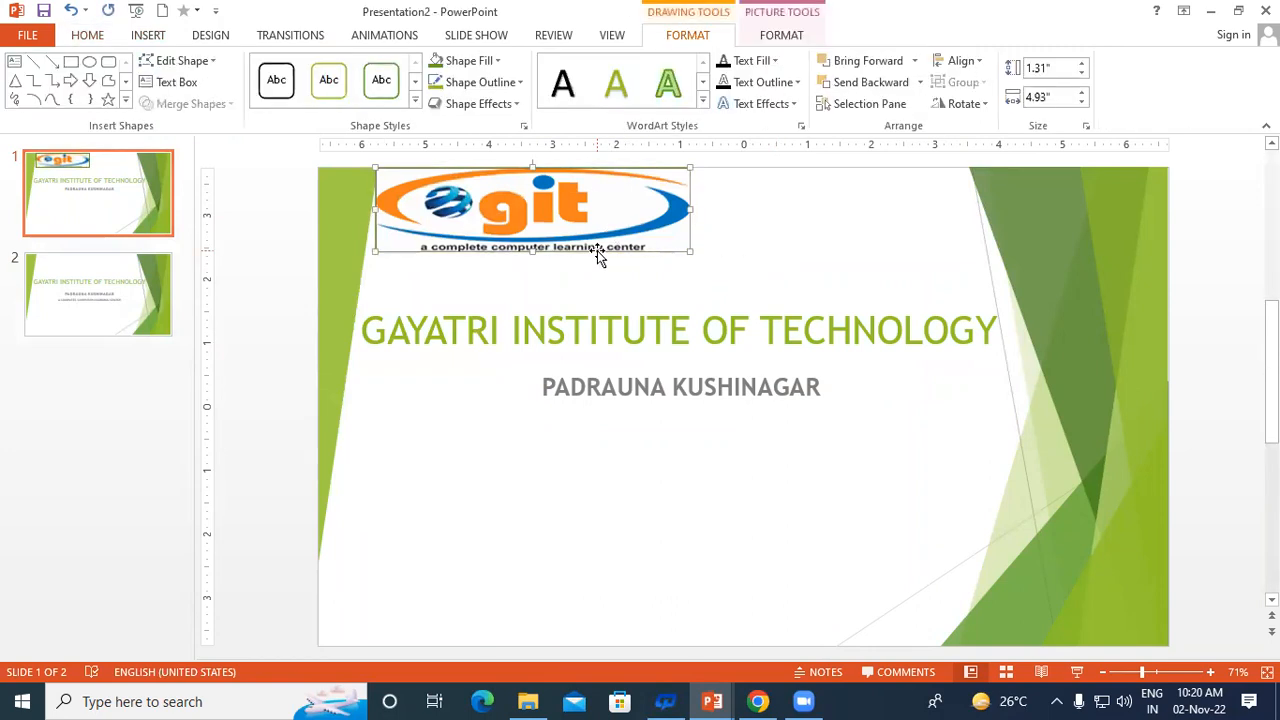
pyautogui.click(502, 80)
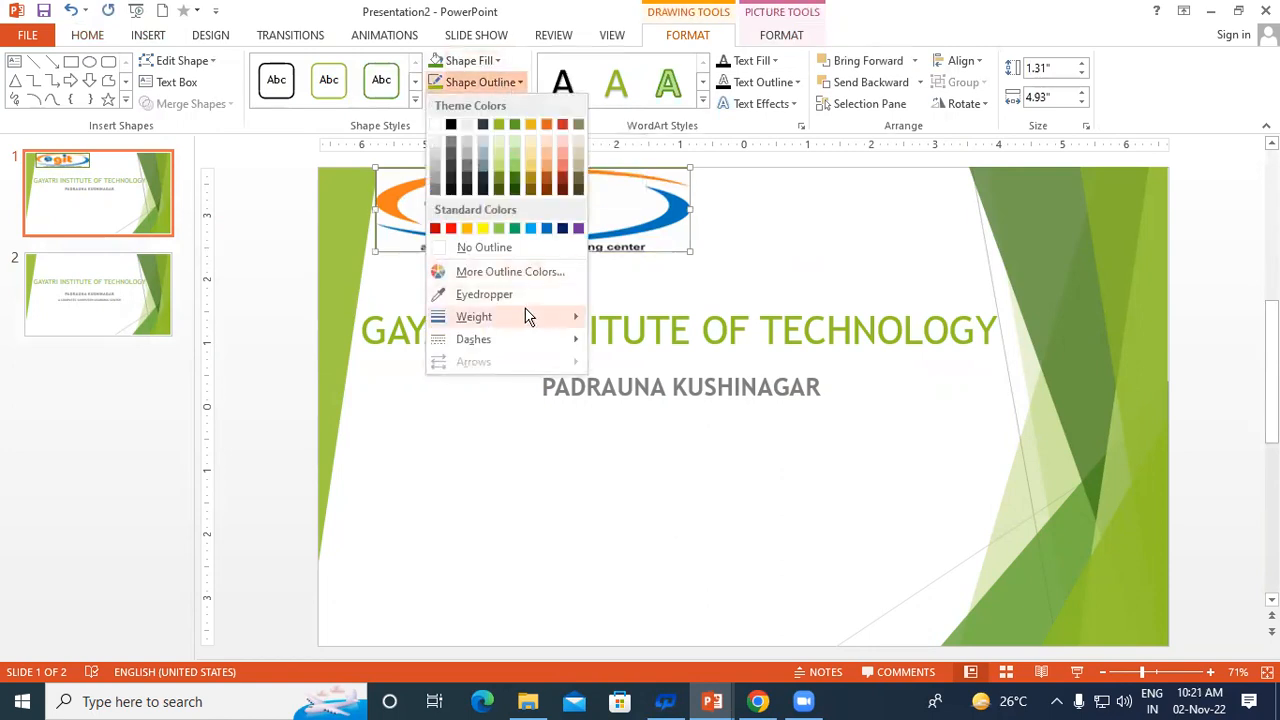
pyautogui.moveTo(526, 317)
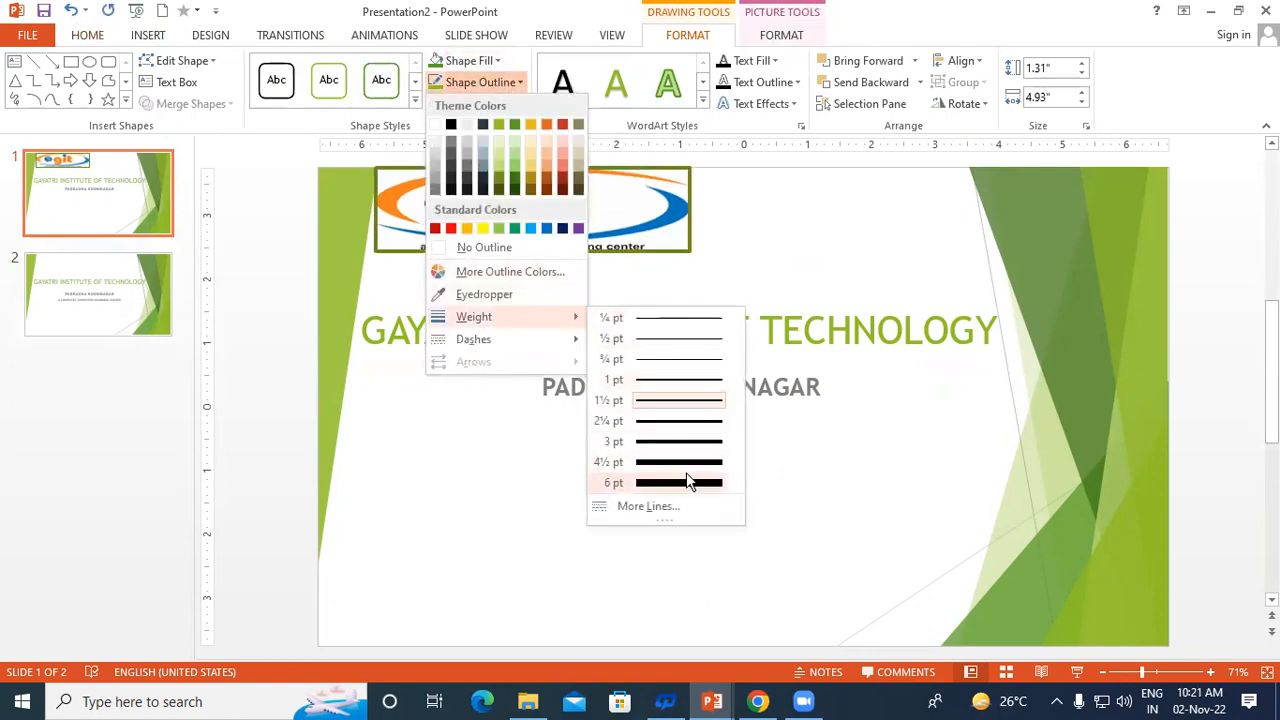
pyautogui.click(470, 247)
pyautogui.click(763, 217)
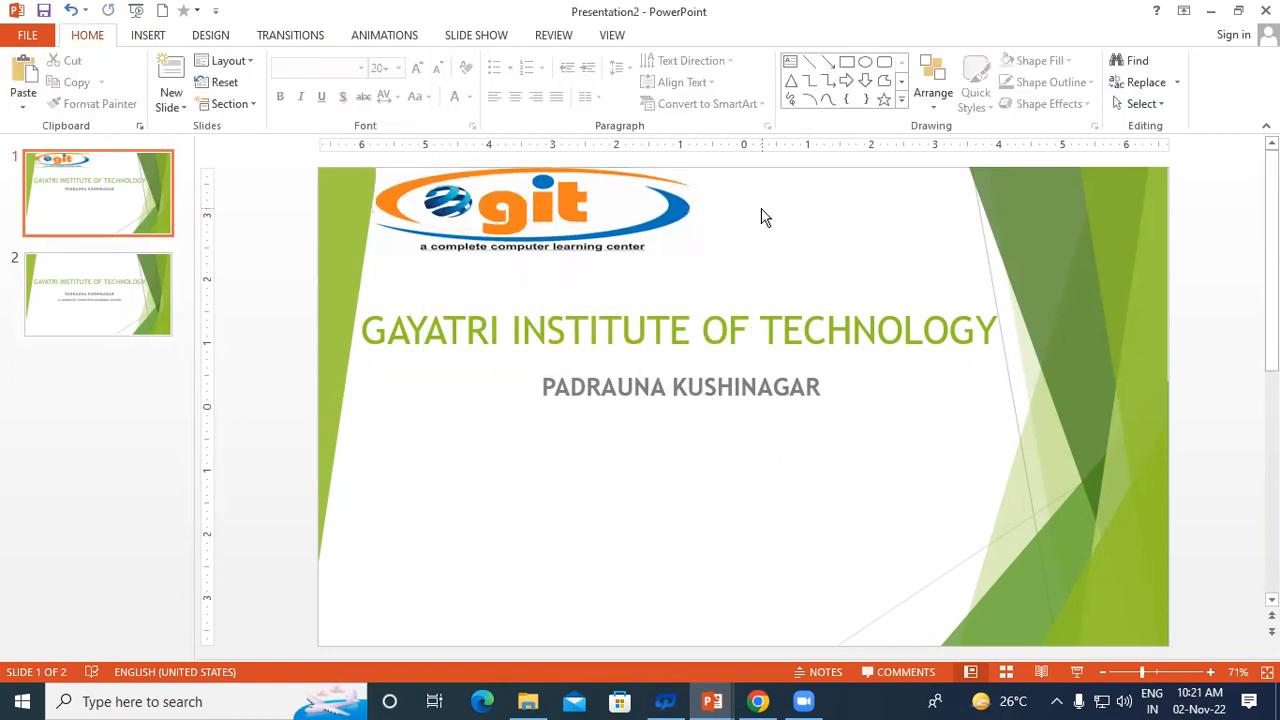